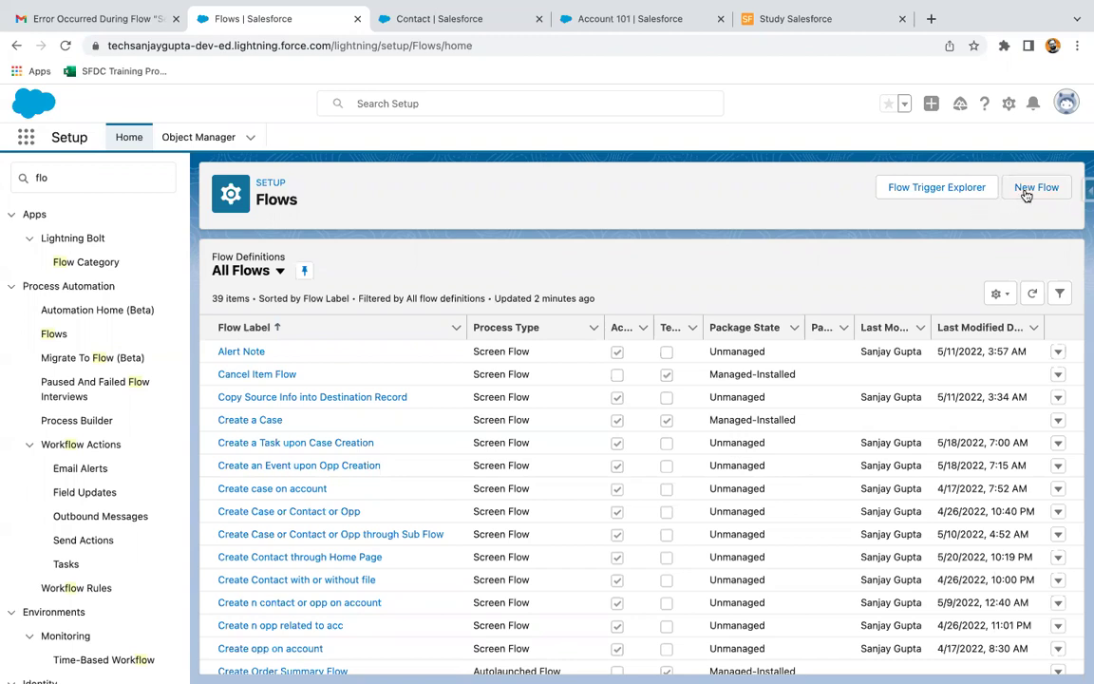
Launch New Flow from the Flows setup list, opening Flow Builder in a new tab
click(1026, 193)
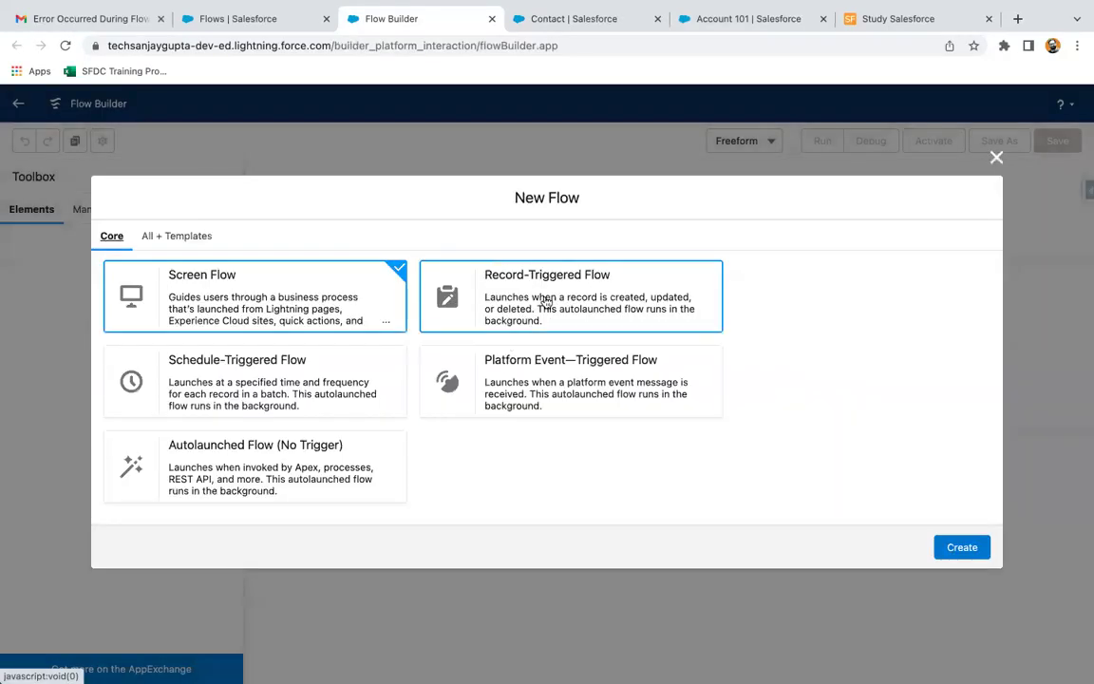
Choose the Record-Triggered Flow type in the New Flow dialog and create it
click(547, 302)
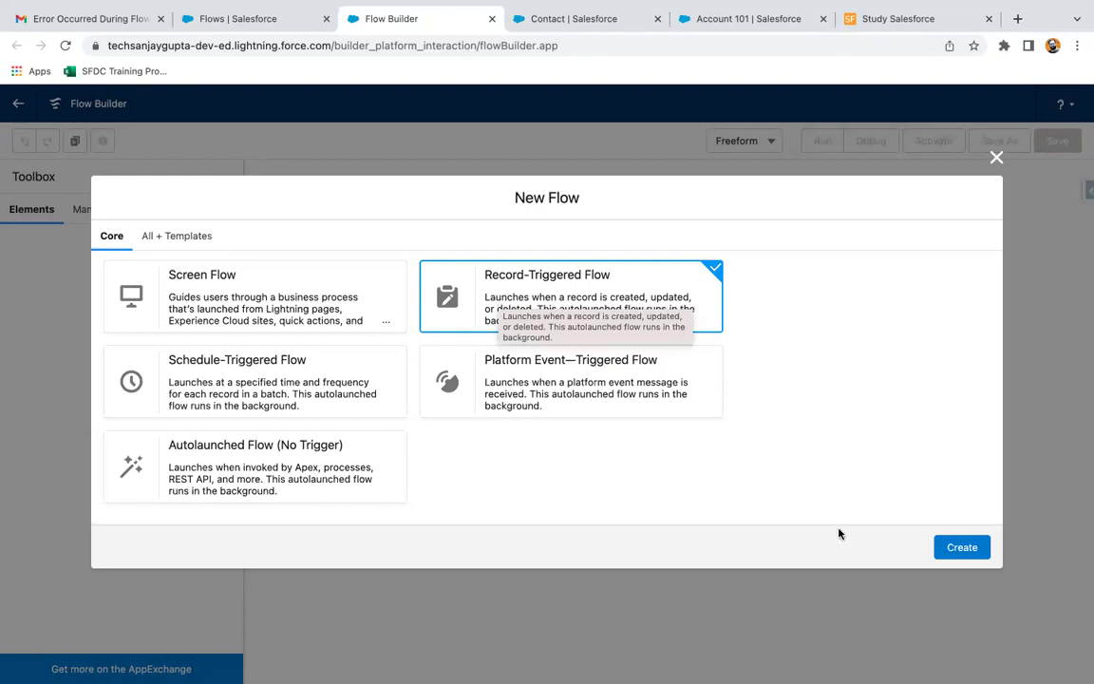
click(955, 551)
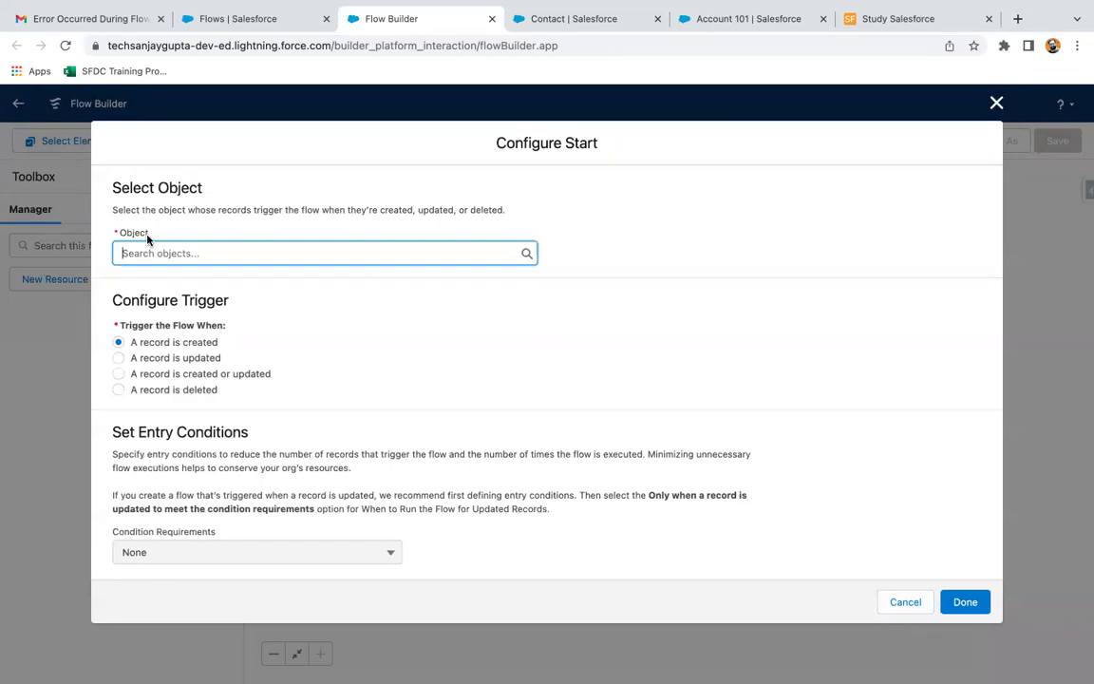
Pick Account from the Object list in Configure Start as the triggering object
click(572, 572)
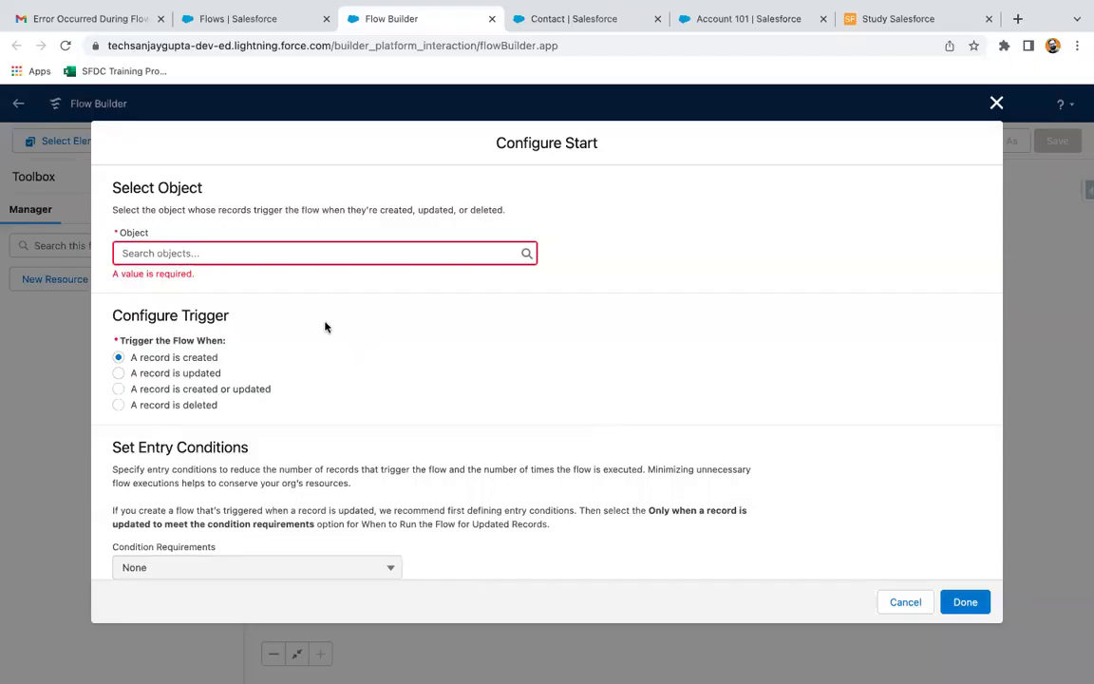
click(174, 253)
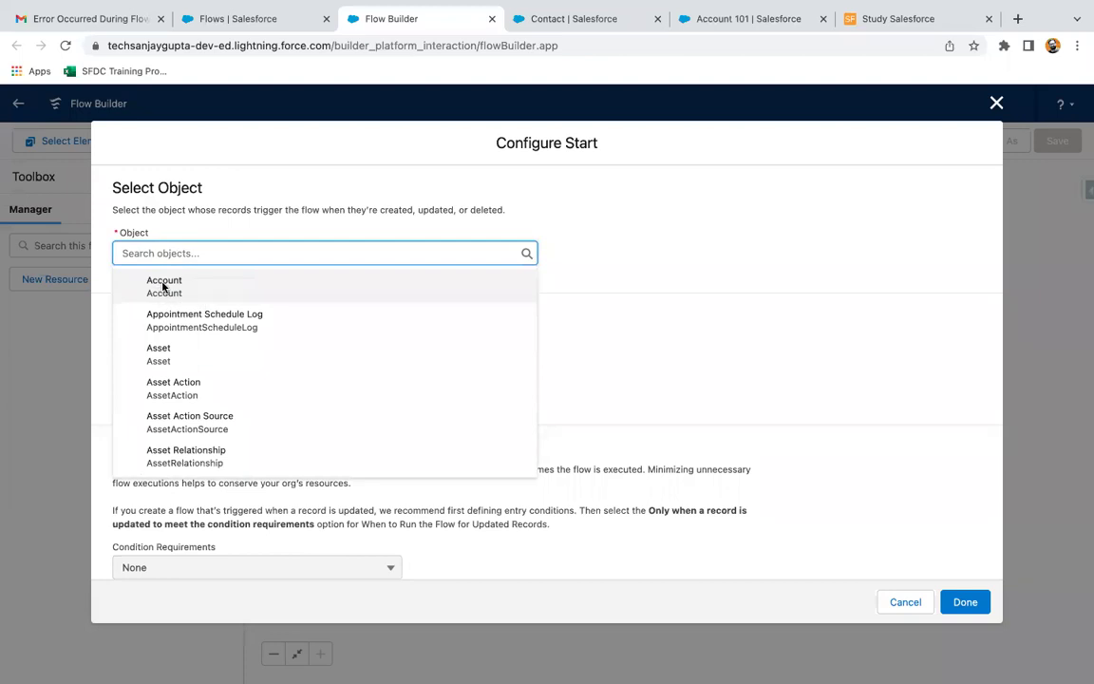
click(162, 286)
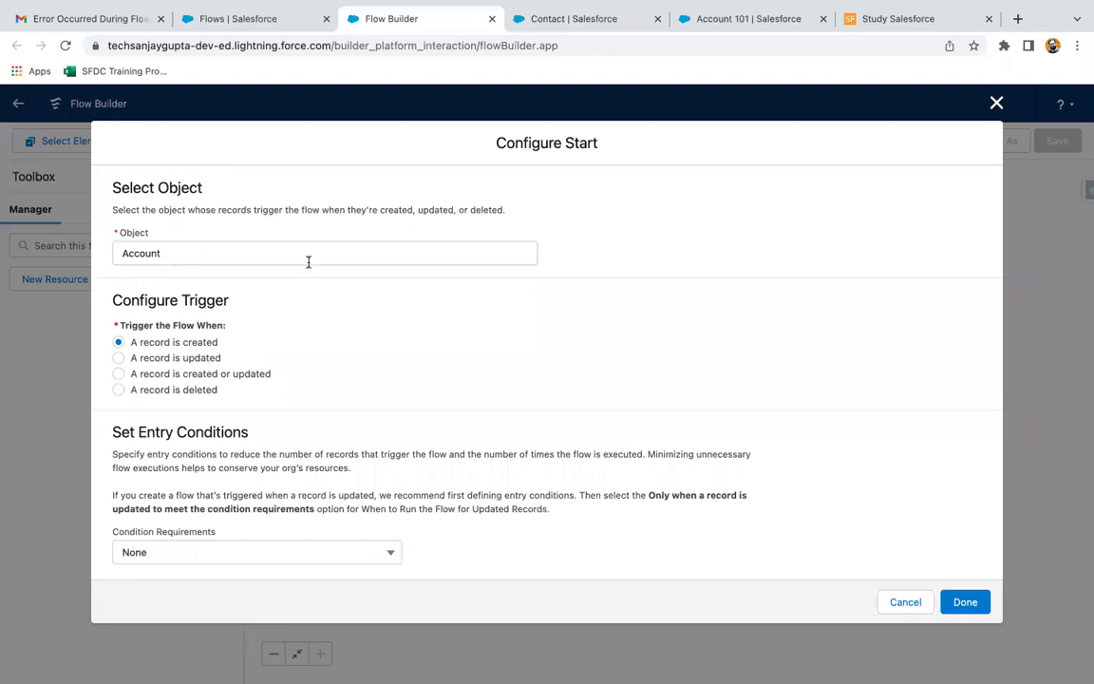
scroll(178, 354, up, 5)
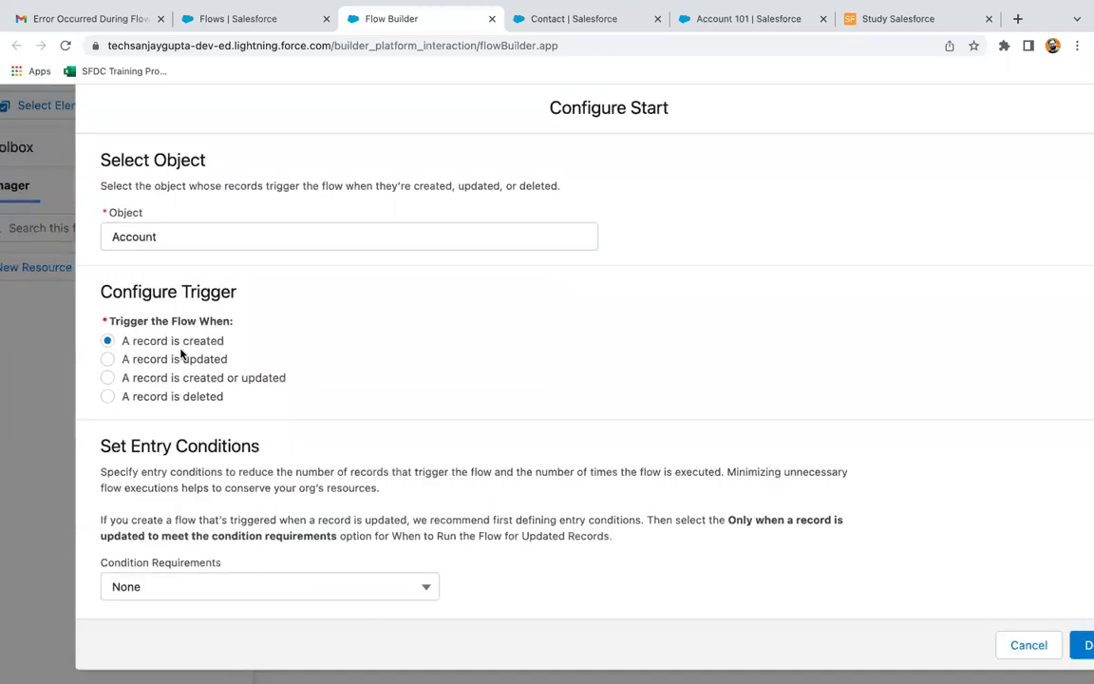
Set the Account trigger to 'A record is deleted', optimized to run before deletion
scroll(254, 347, left, 3)
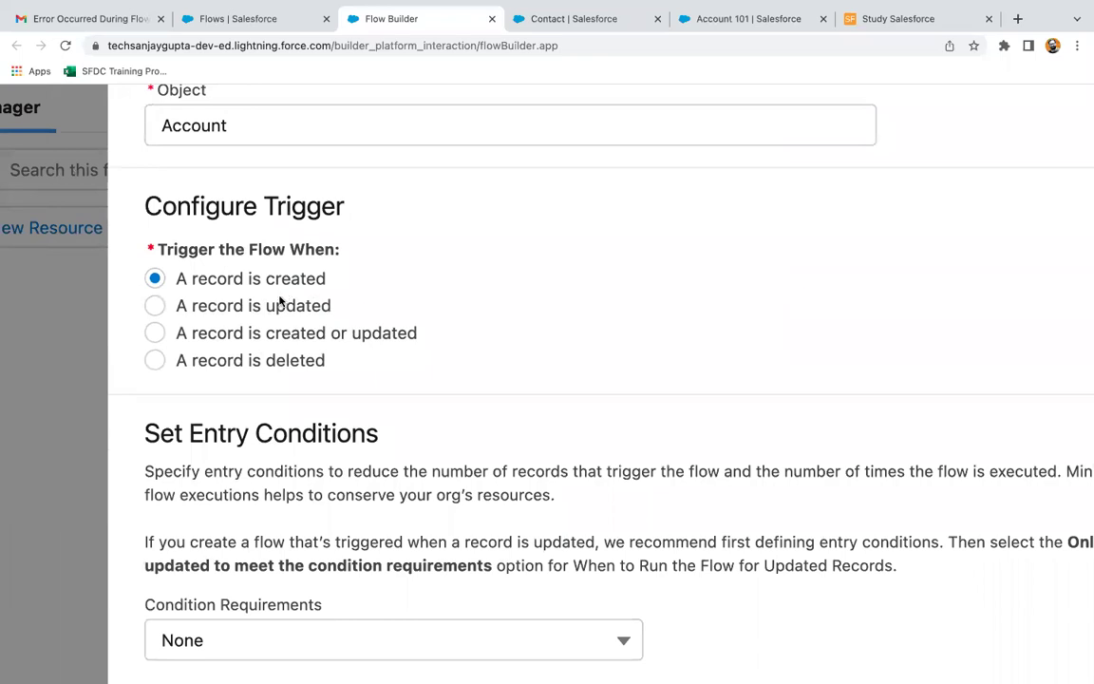
click(155, 306)
click(154, 332)
click(154, 360)
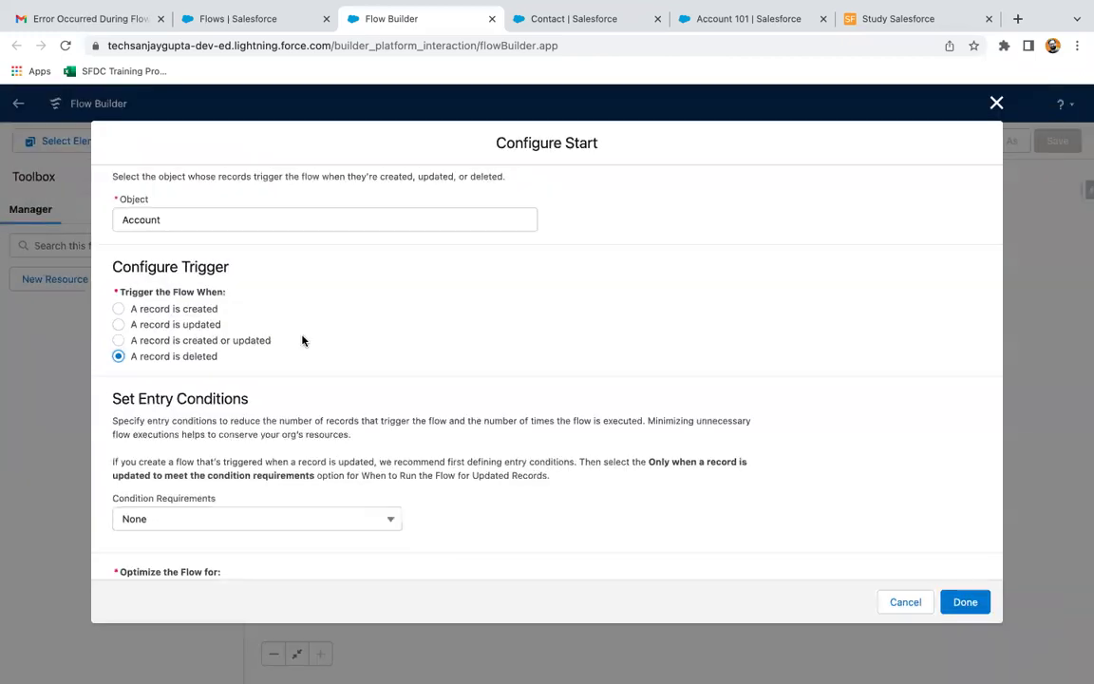
scroll(287, 398, down, 2)
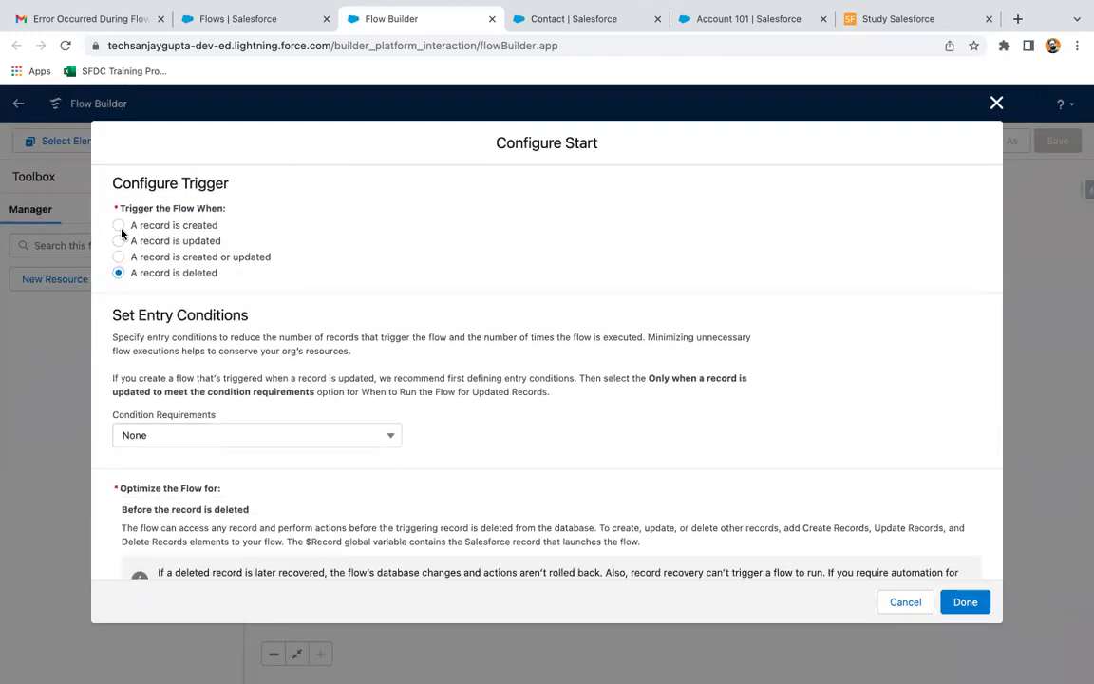
scroll(223, 350, down, 1)
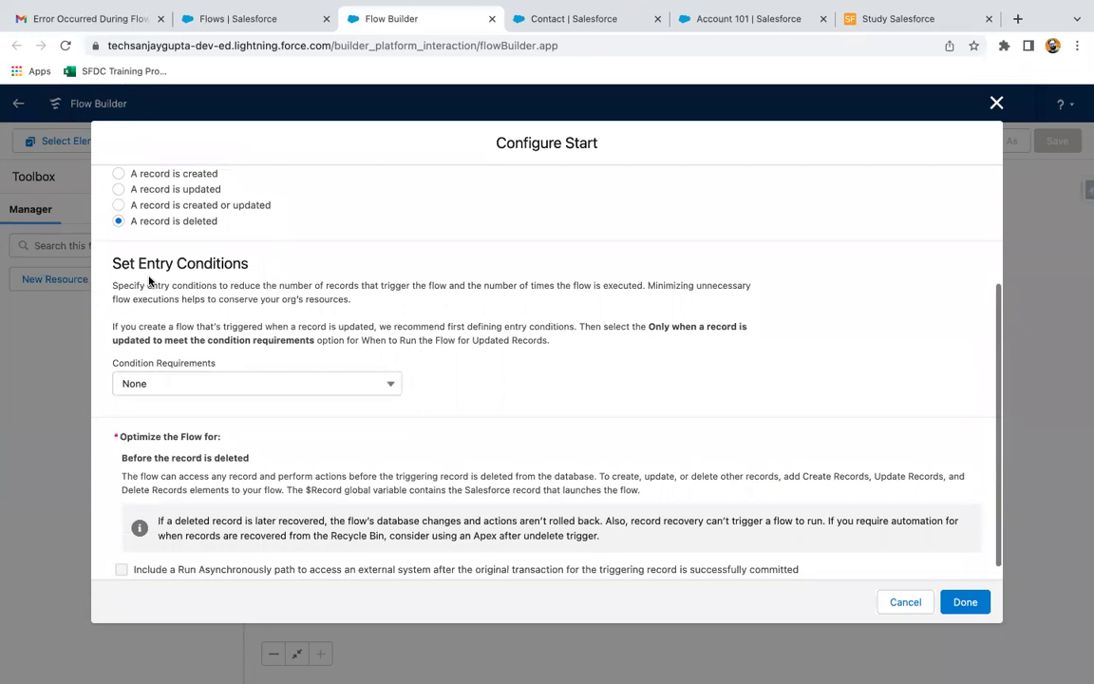
scroll(251, 297, up, 3)
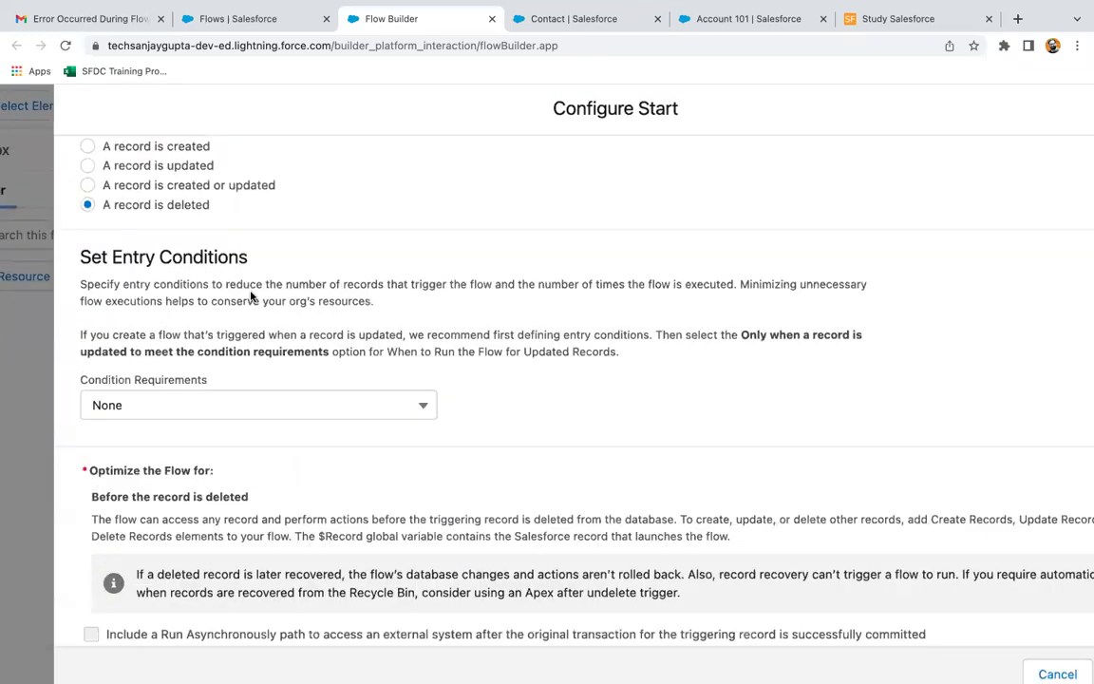
Require All Conditions Are Met (AND) and pick the Active__c field for the entry condition
click(227, 386)
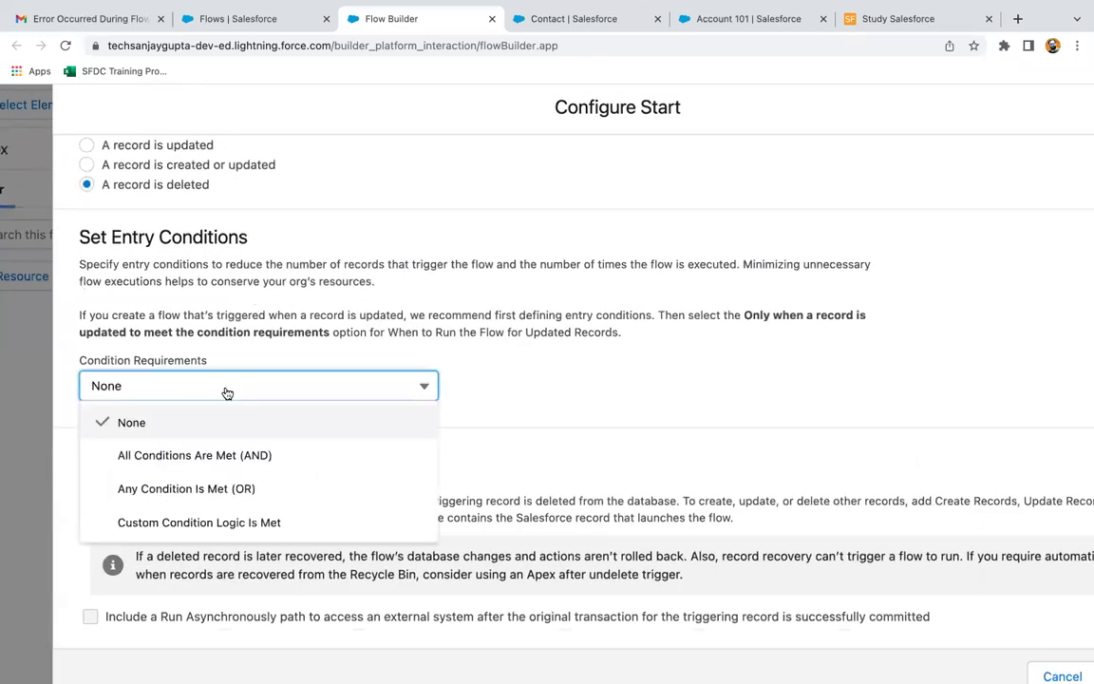
click(221, 454)
click(238, 447)
text(activ)
click(259, 484)
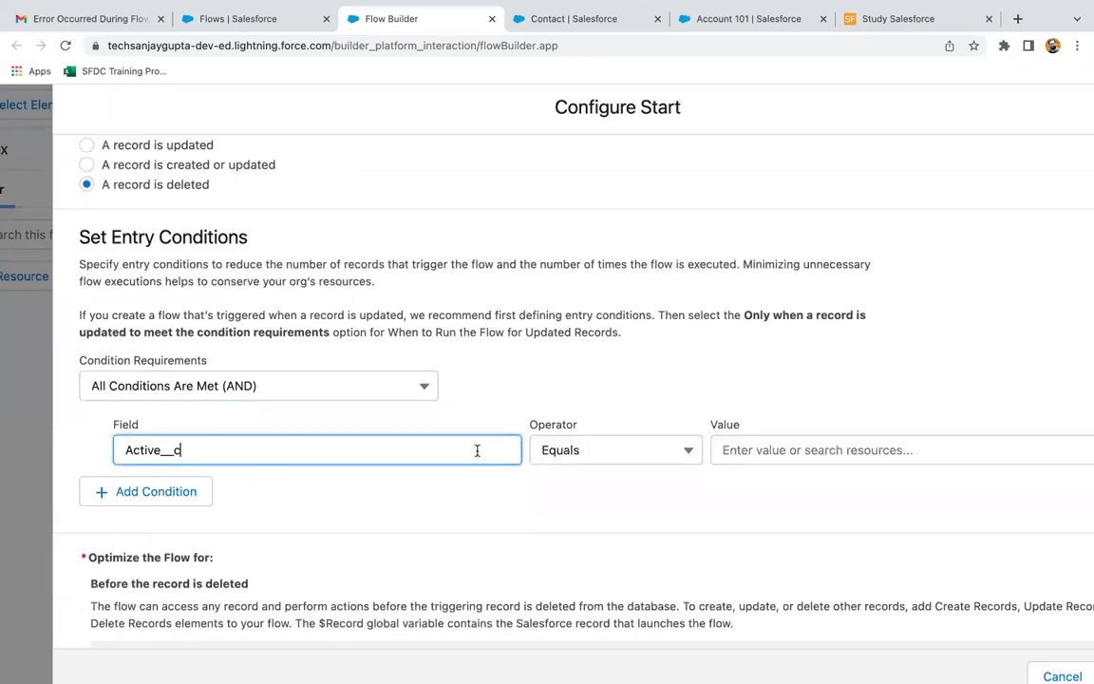
Set the Active__c Equals condition value to Yes
click(755, 447)
click(776, 564)
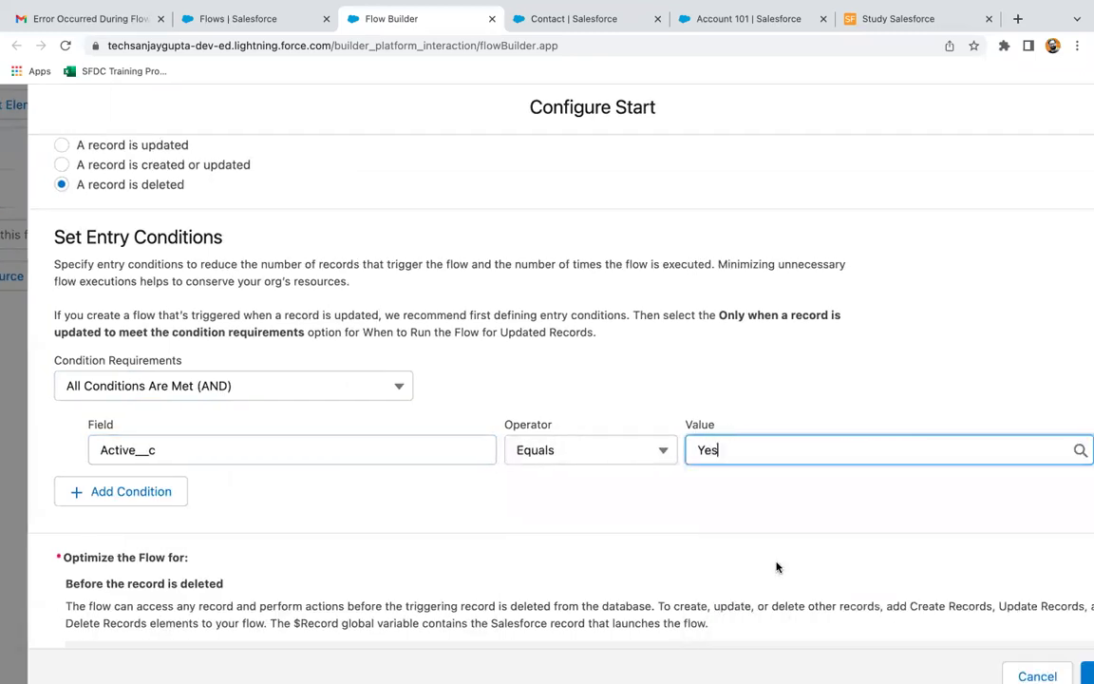
click(727, 386)
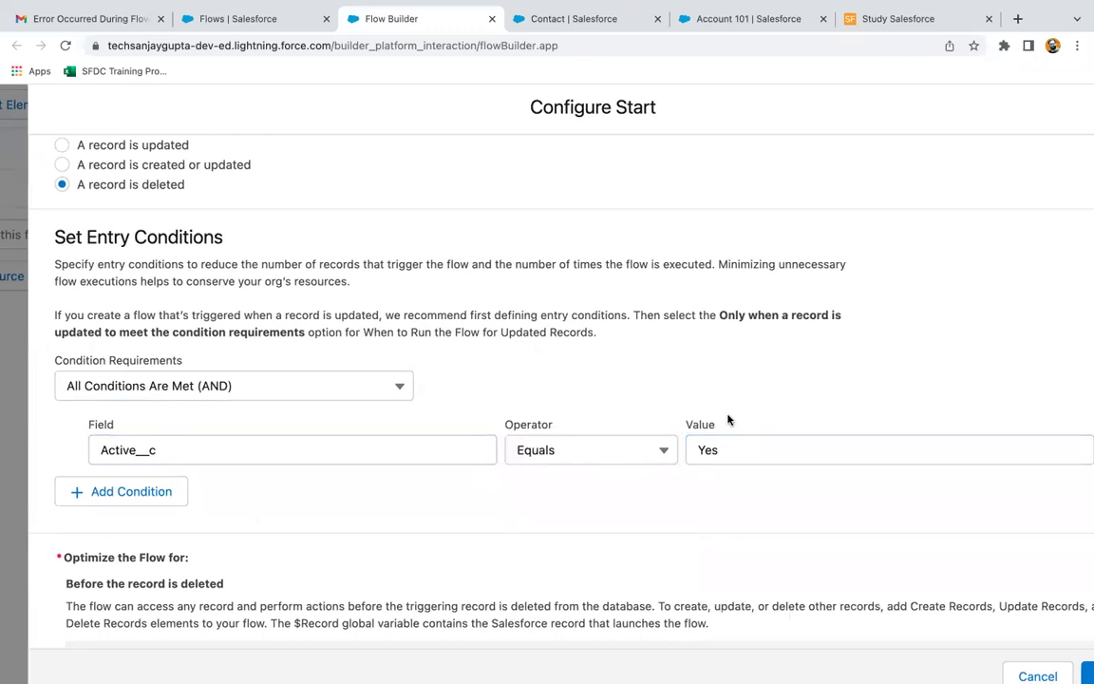
scroll(379, 373, up, 1)
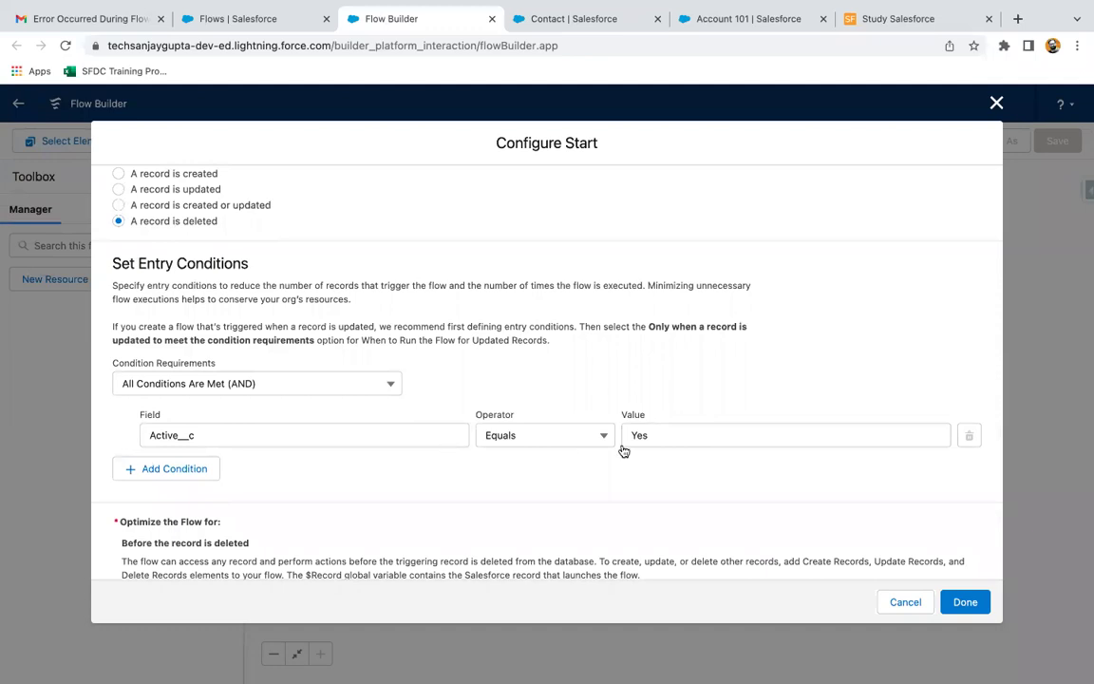
scroll(380, 460, up, 2)
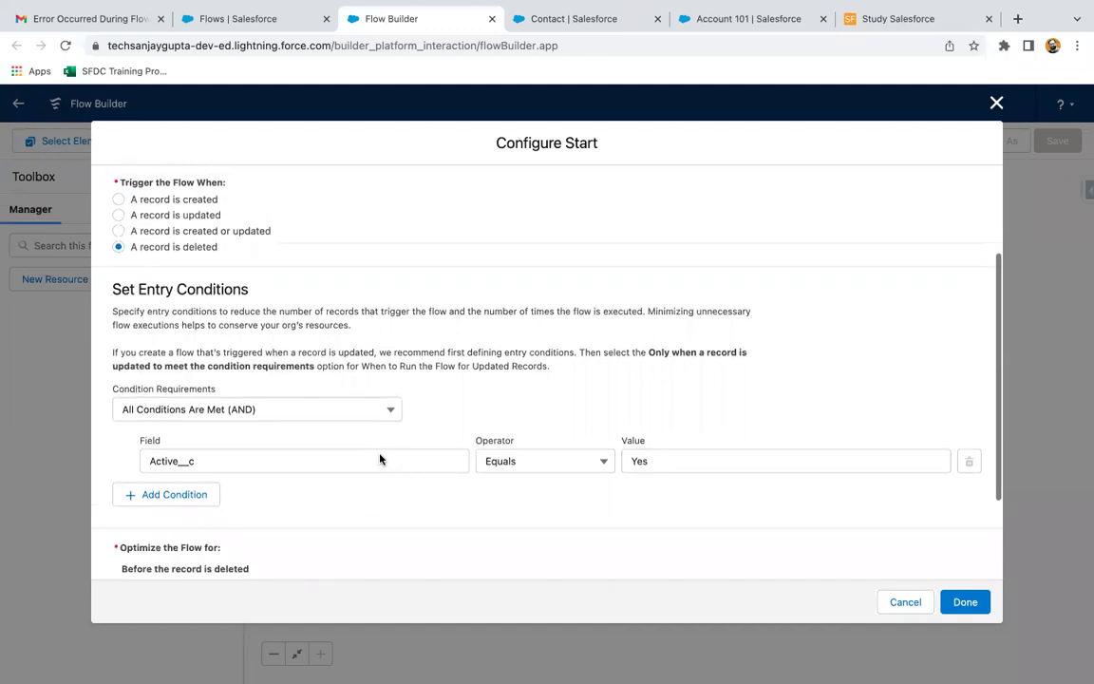
scroll(290, 336, up, 3)
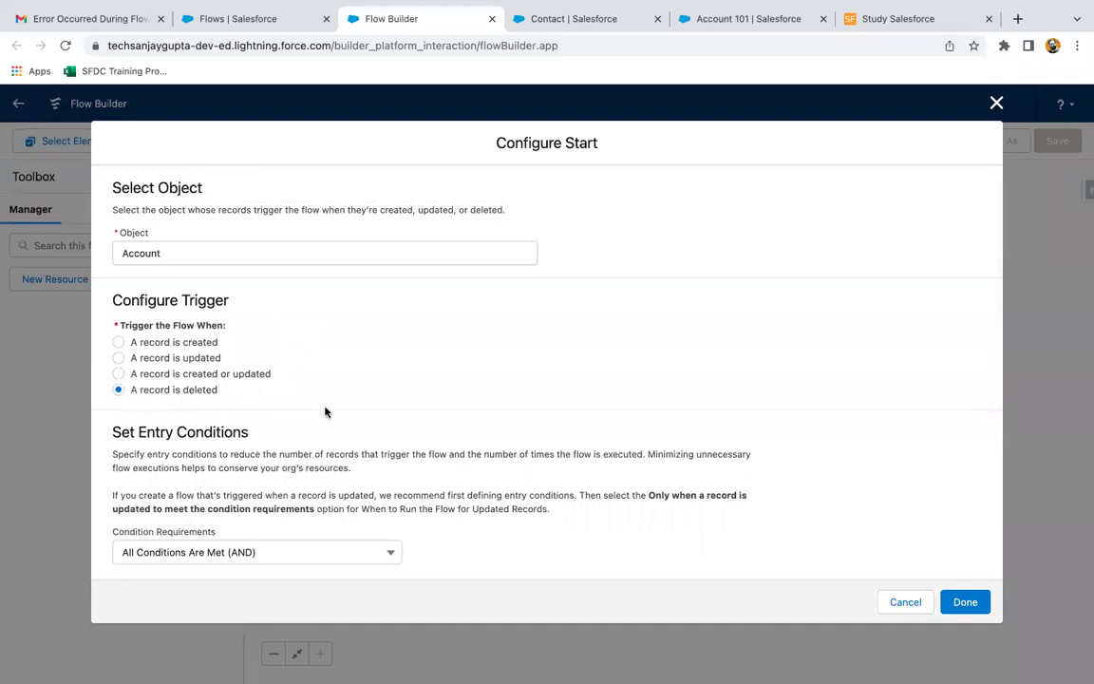
scroll(365, 415, down, 1)
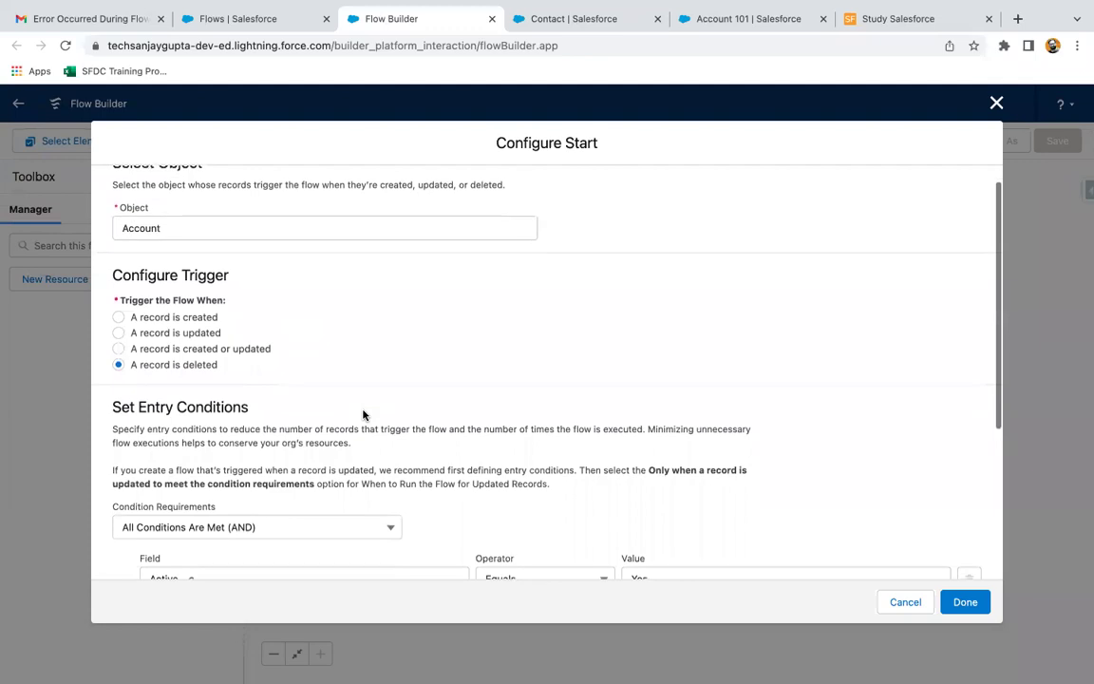
scroll(363, 416, down, 5)
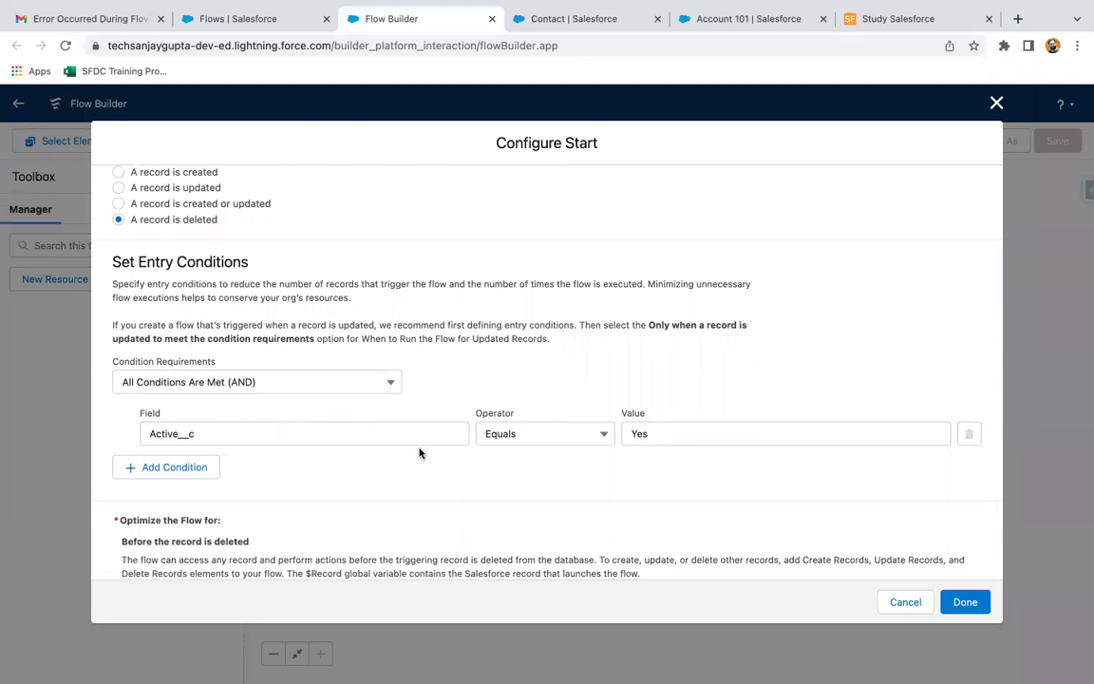
scroll(419, 454, down, 3)
scroll(419, 453, up, 5)
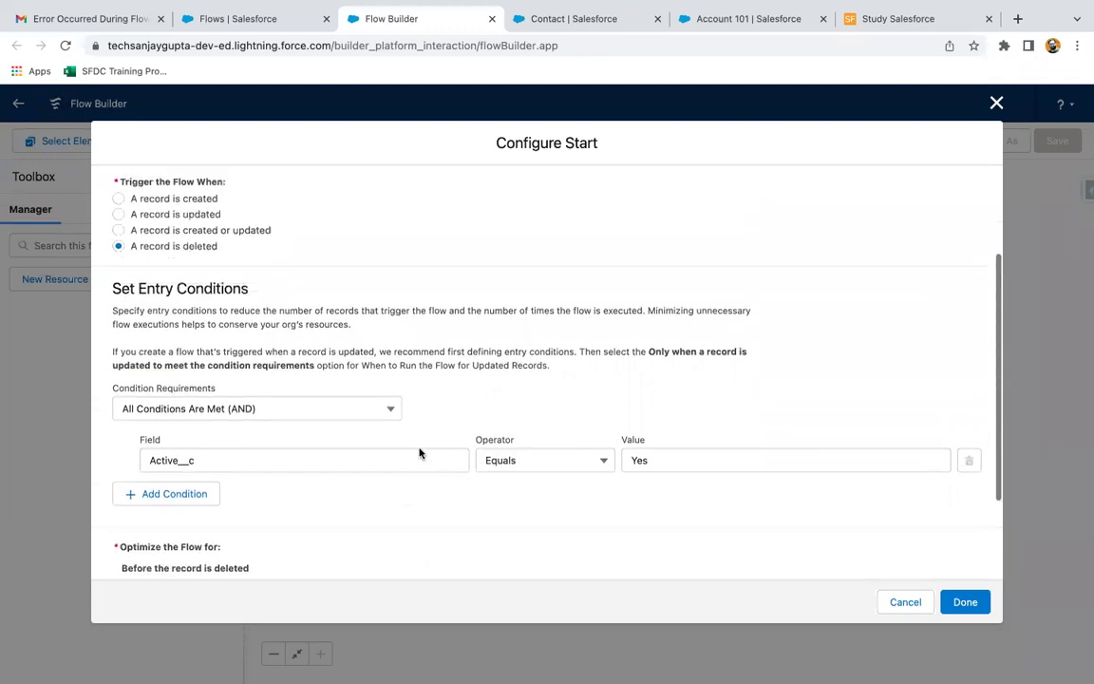
scroll(419, 453, down, 5)
scroll(342, 510, up, 5)
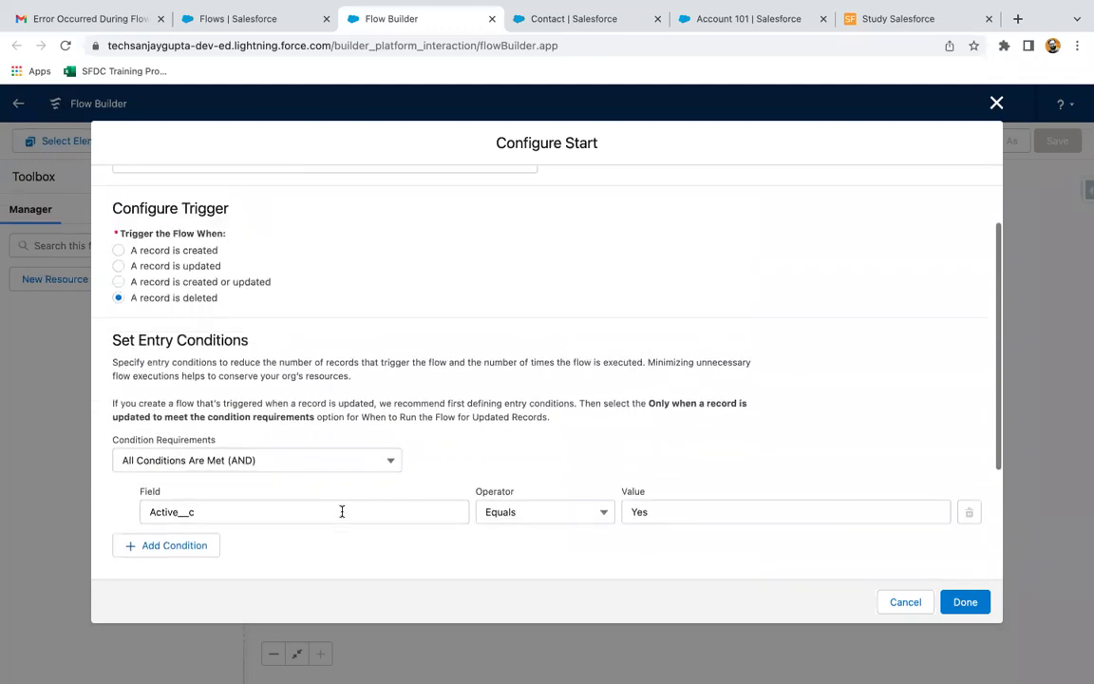
Switch the trigger to 'A record is created' and choose Fast Field Updates optimization
click(118, 249)
scroll(276, 372, down, 3)
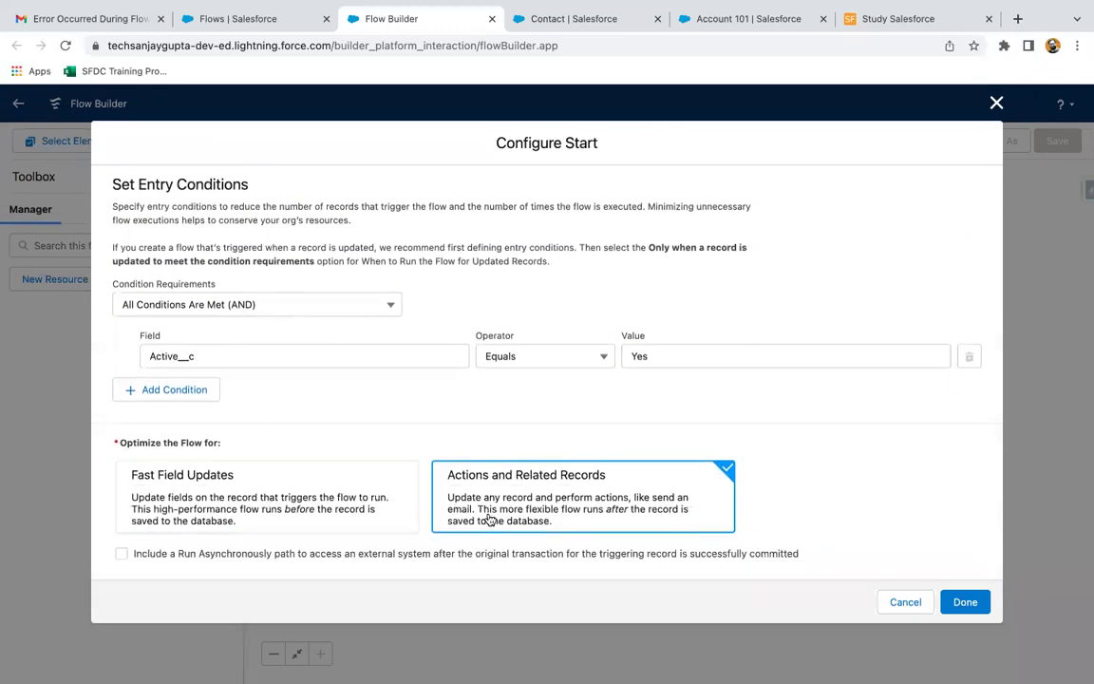
click(244, 506)
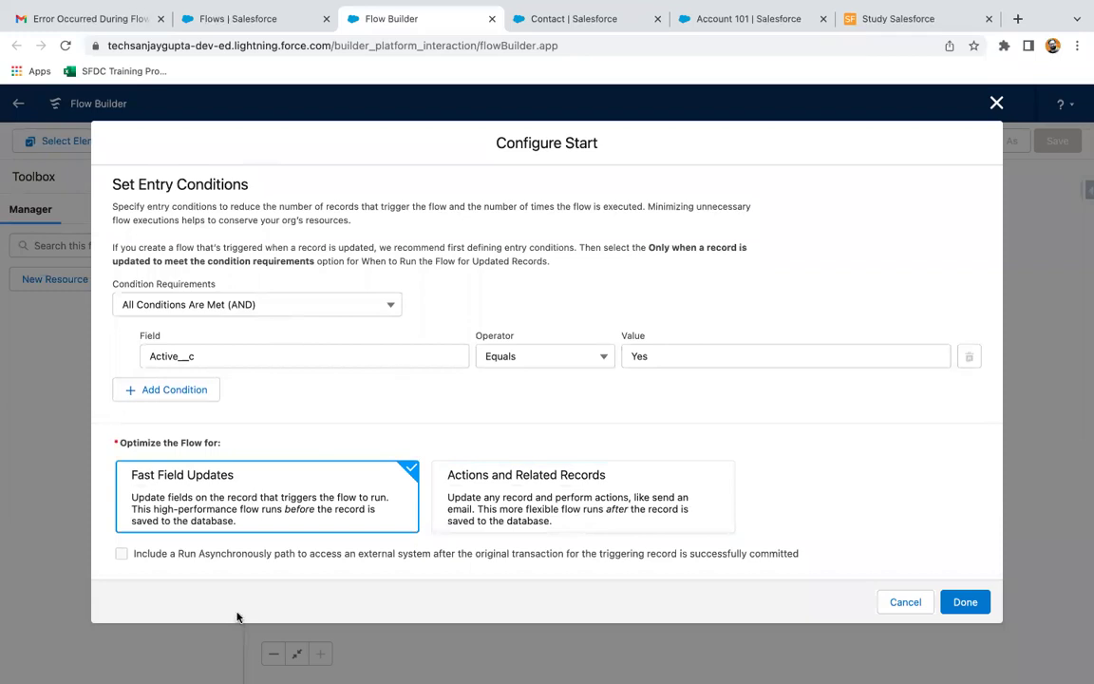
scroll(244, 349, up, 3)
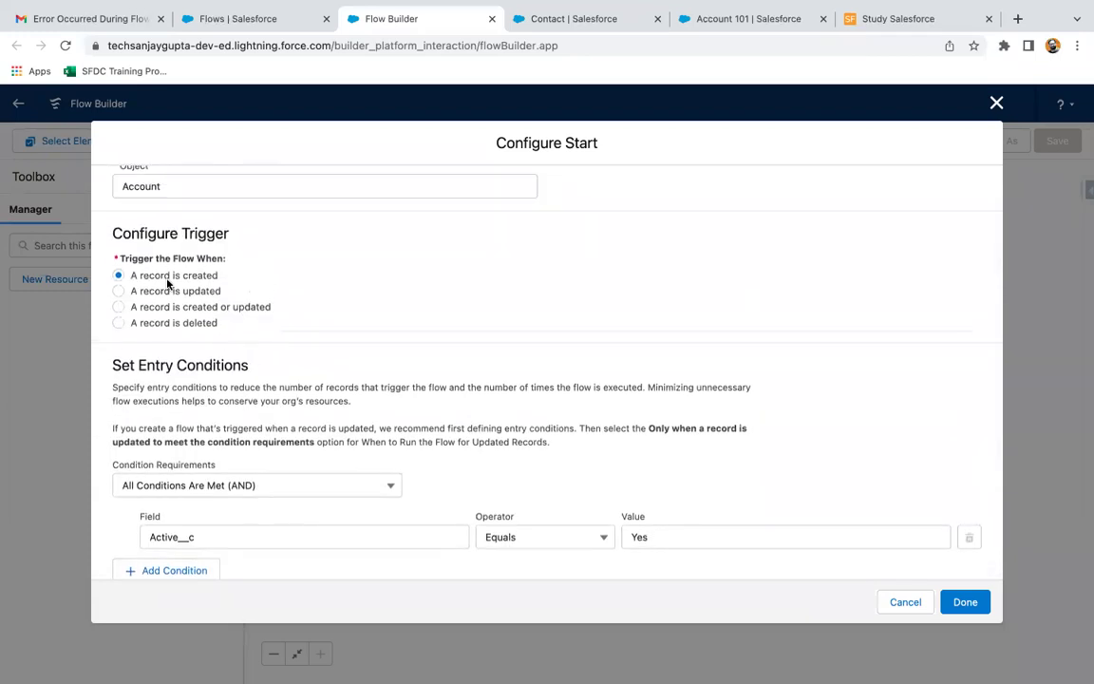
Compare the updated, created-or-updated and created triggers, ending on 'A record is created'
click(118, 291)
scroll(244, 350, down, 3)
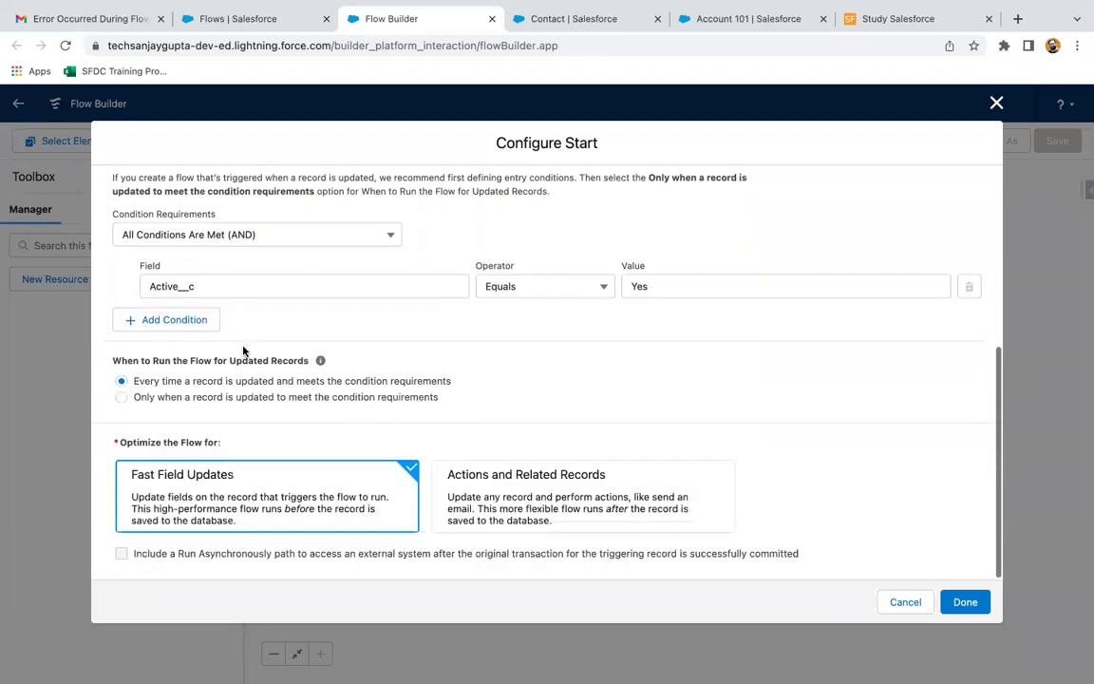
scroll(390, 515, up, 3)
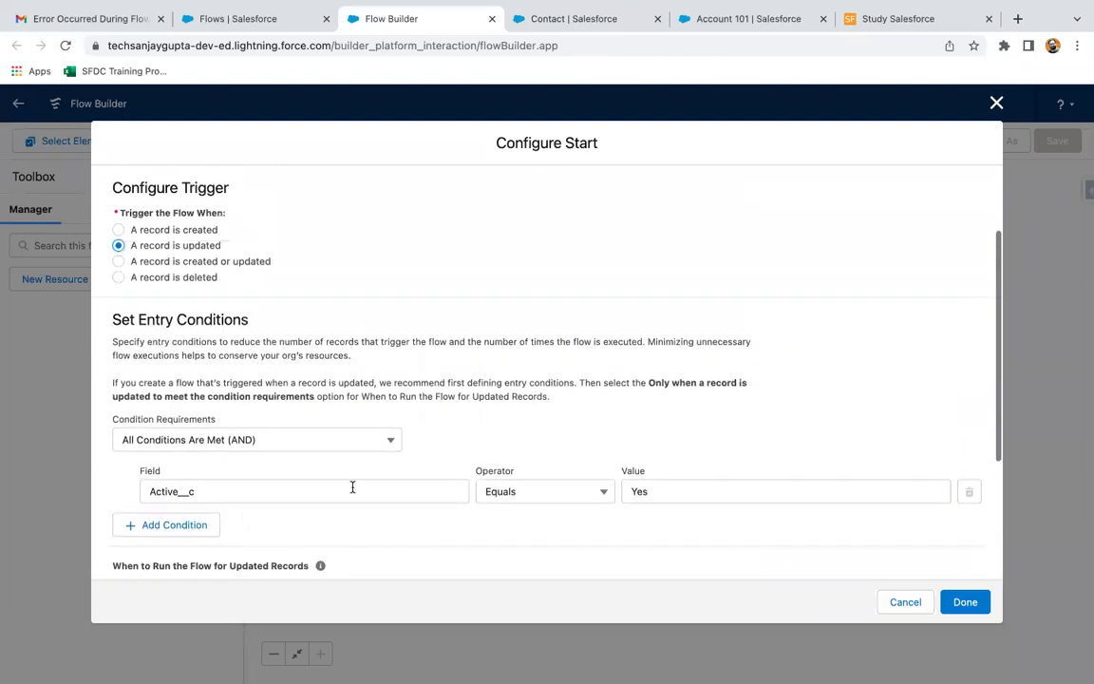
click(119, 262)
scroll(214, 420, down, 3)
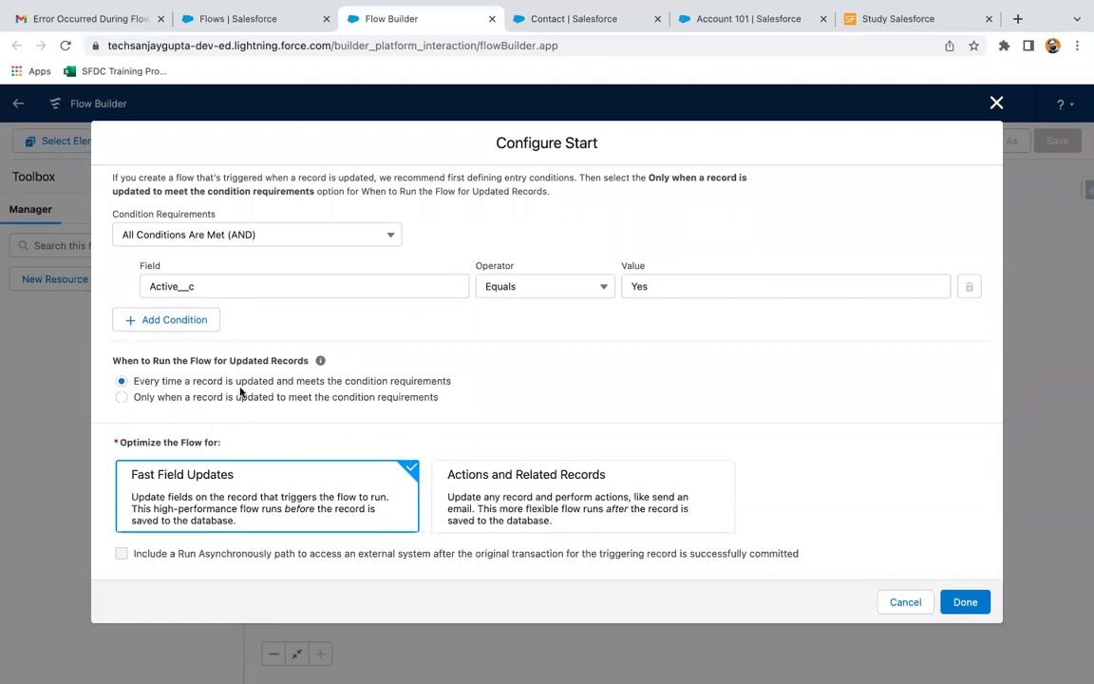
scroll(237, 409, up, 2)
scroll(237, 408, up, 2)
click(118, 324)
scroll(190, 428, down, 3)
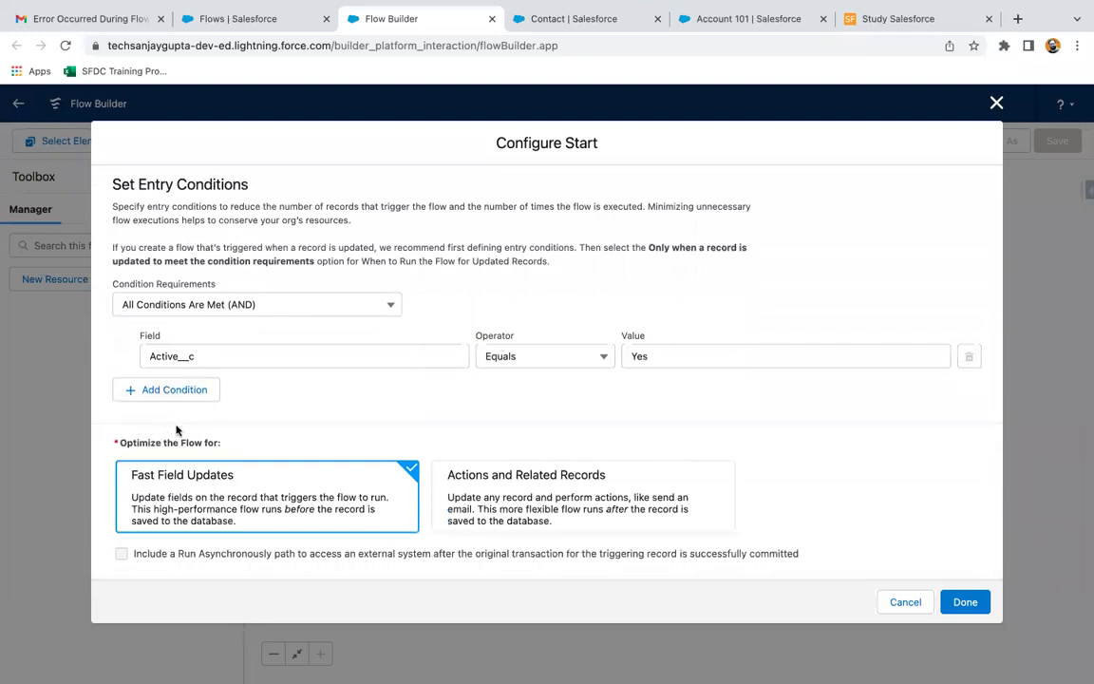
scroll(167, 427, up, 3)
click(118, 356)
scroll(241, 438, down, 3)
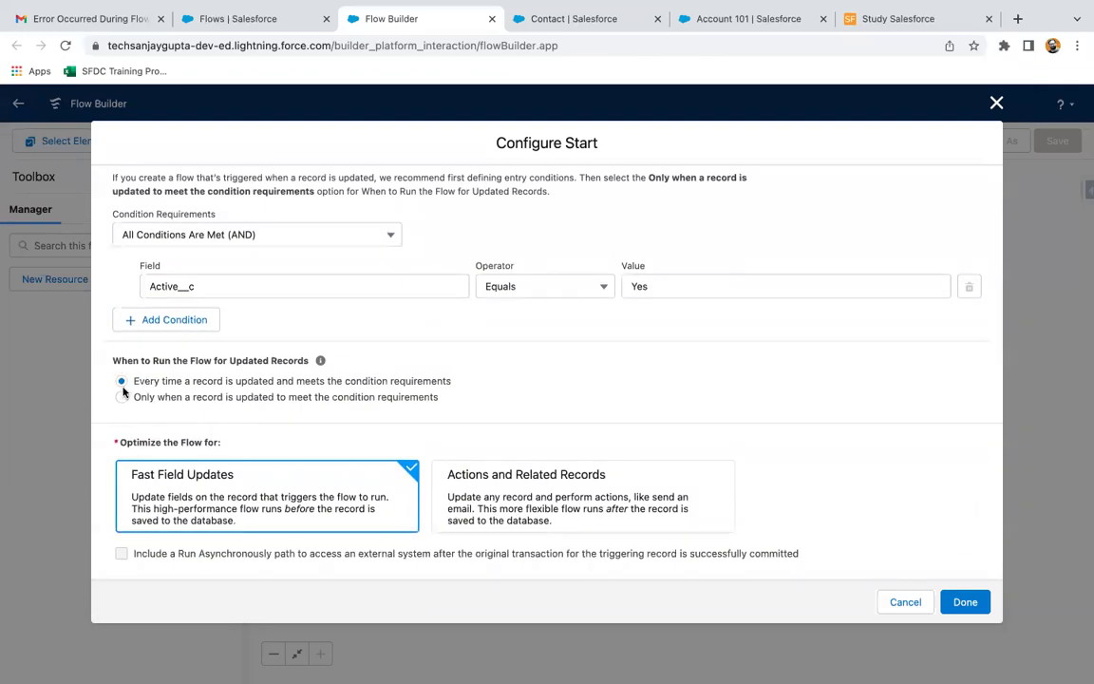
scroll(173, 432, up, 3)
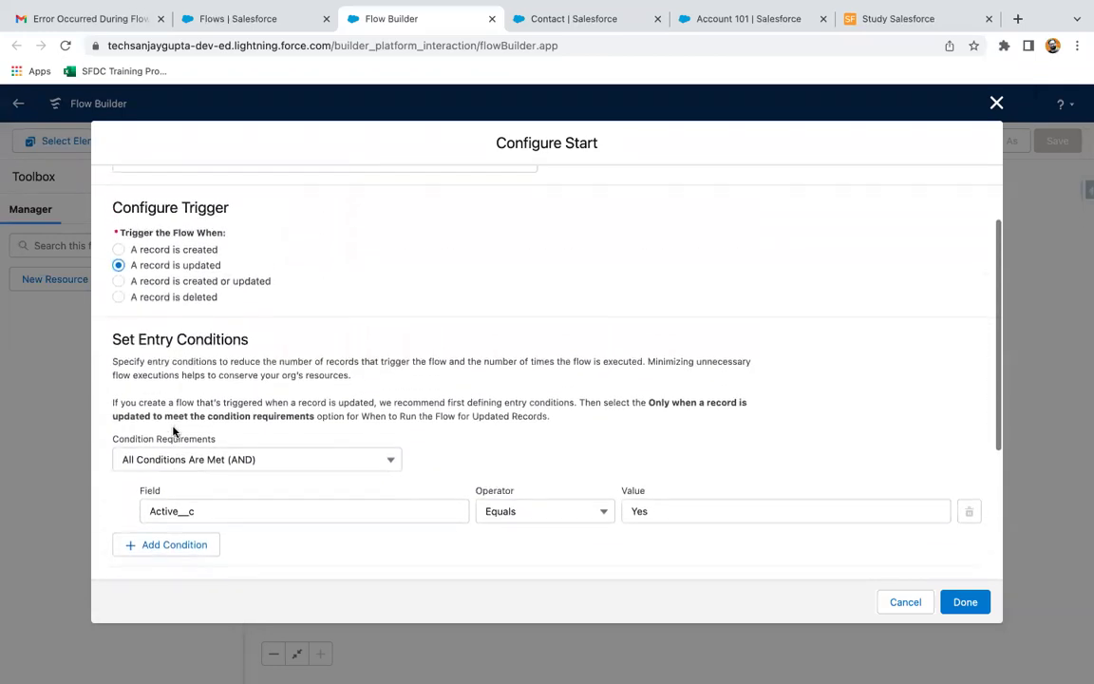
click(119, 333)
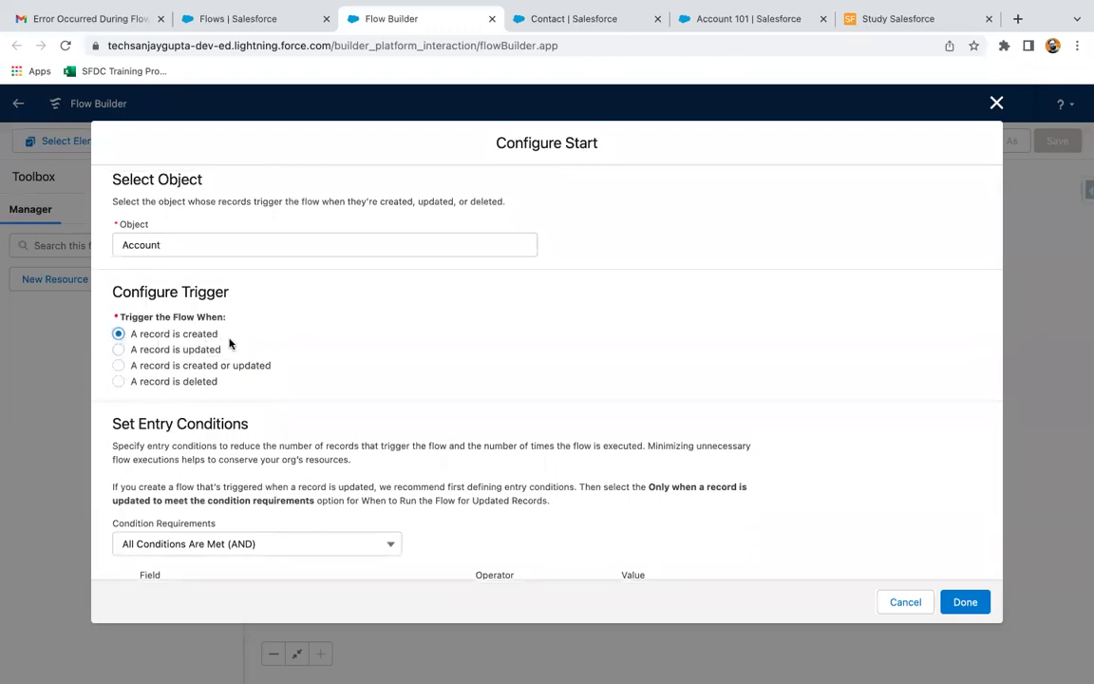
scroll(291, 333, down, 3)
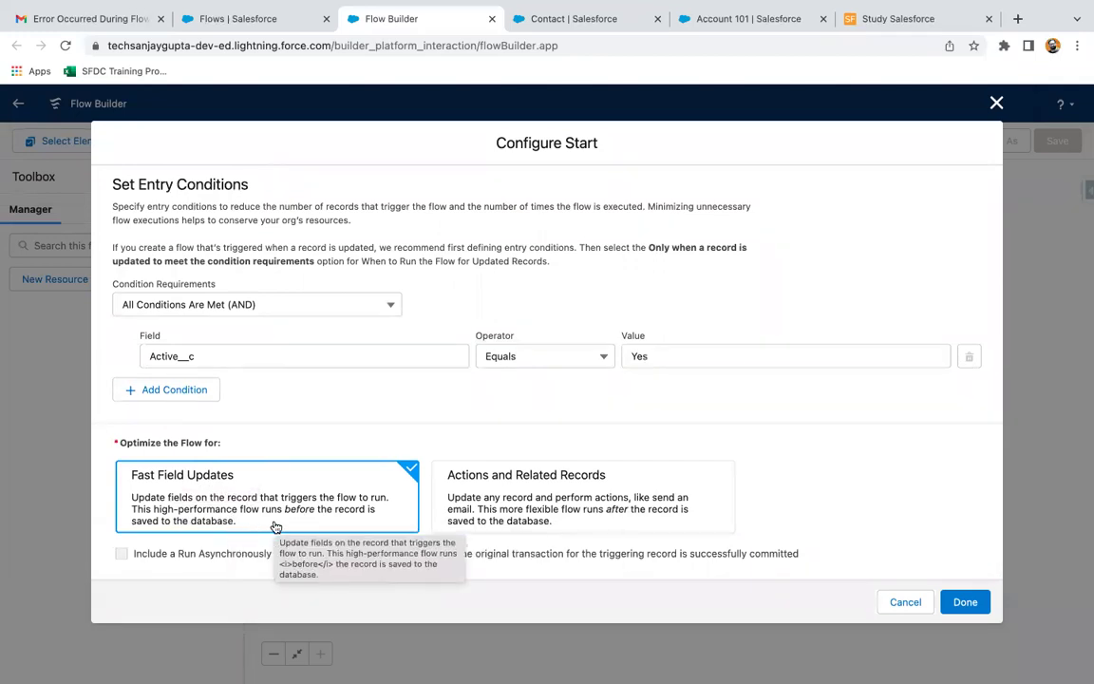
Choose Actions and Related Records optimization and the 'A record is updated' trigger for Account
click(570, 501)
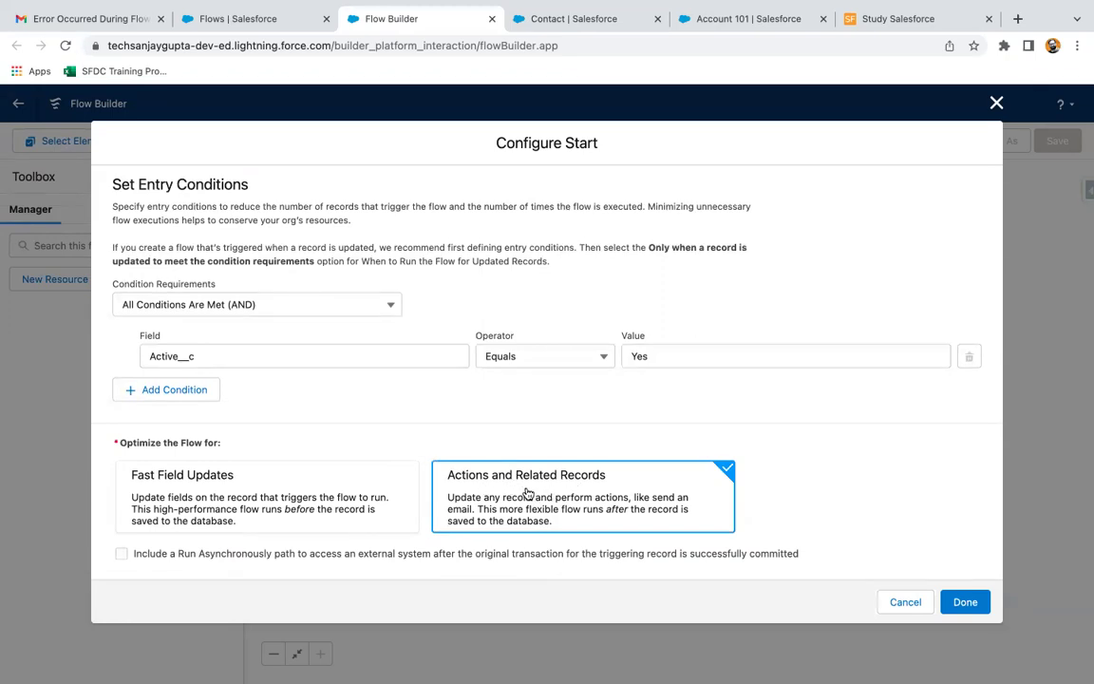
scroll(379, 488, up, 3)
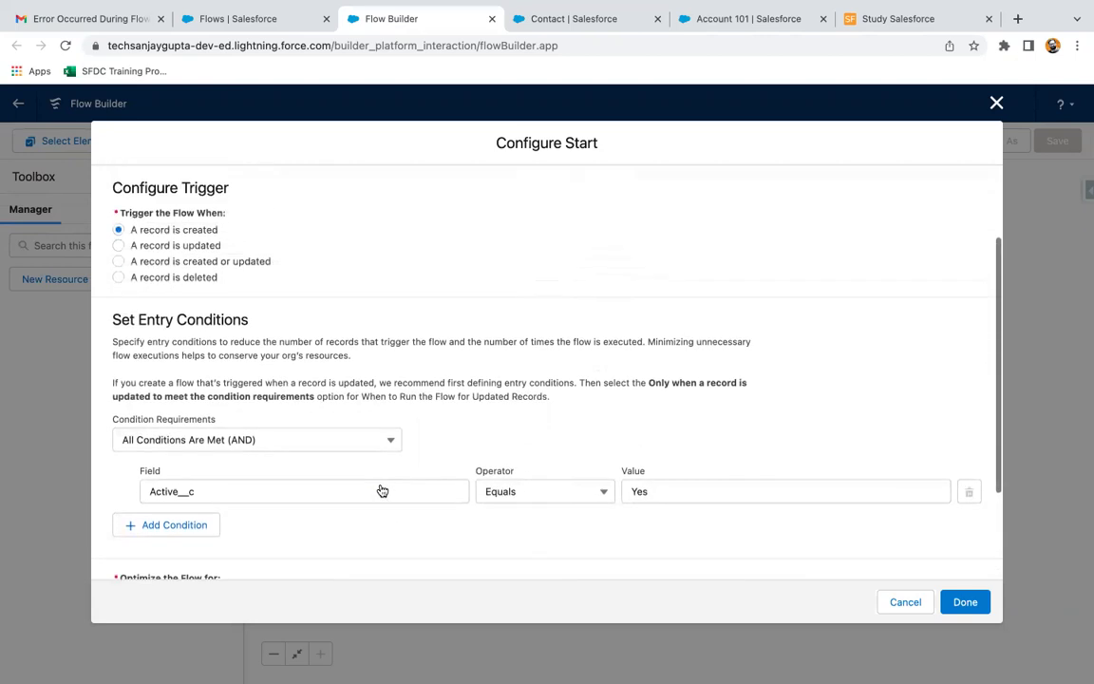
click(118, 250)
Keep Actions and Related Records optimization and run only when an update newly meets Active__c = Yes
scroll(310, 350, down, 3)
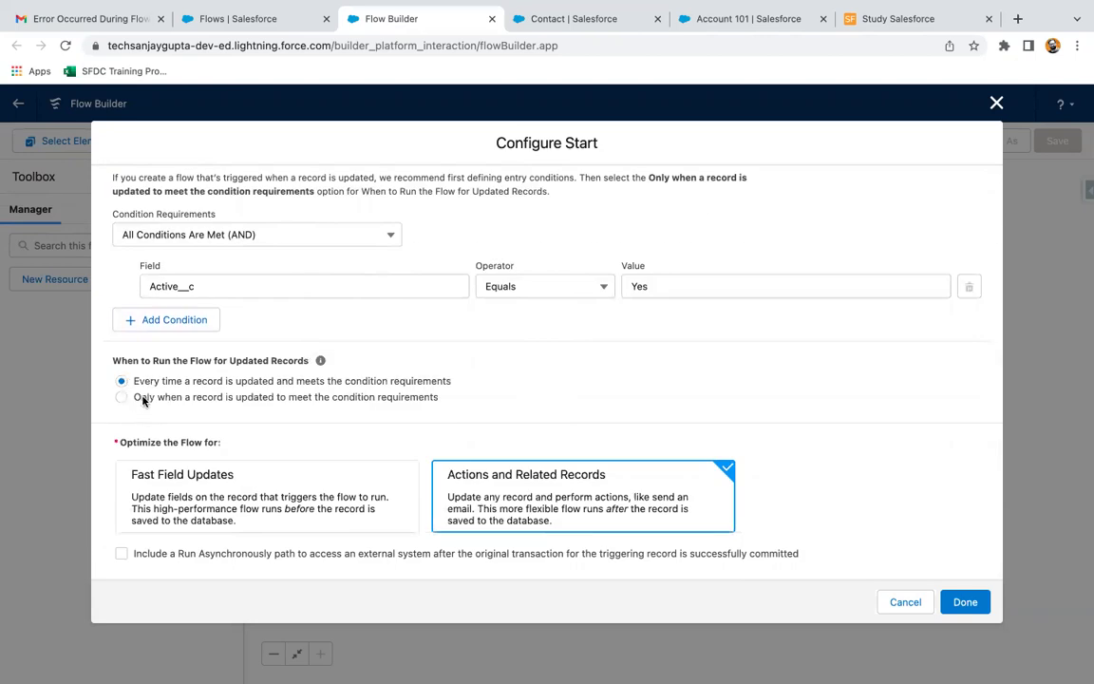
click(330, 496)
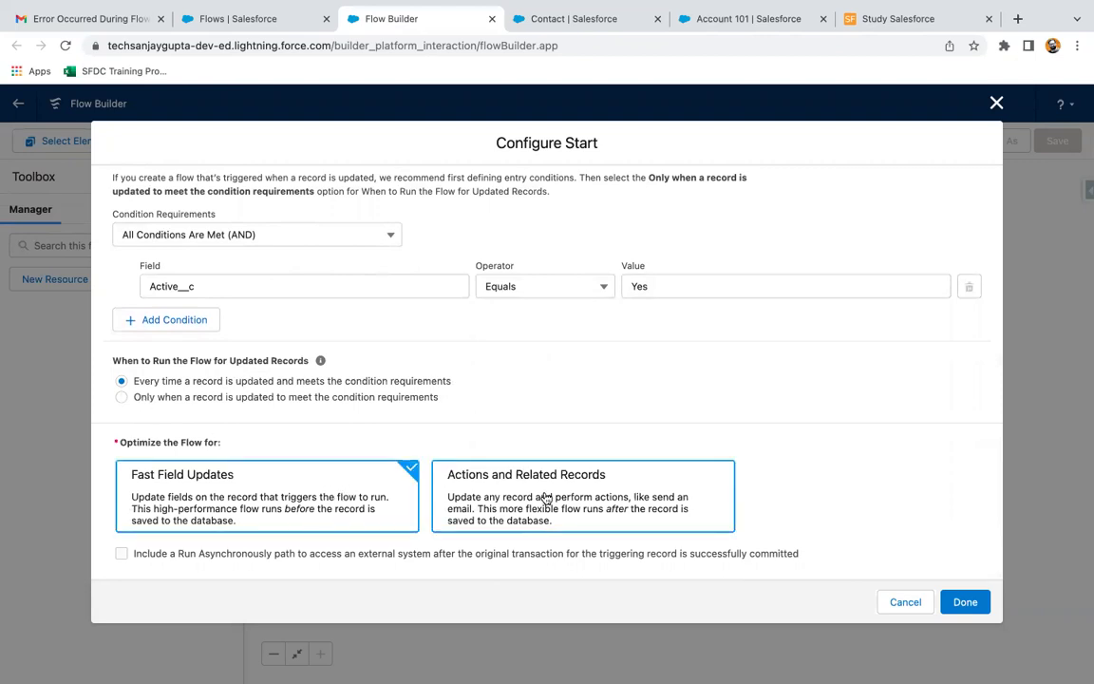
click(546, 498)
click(378, 496)
click(488, 519)
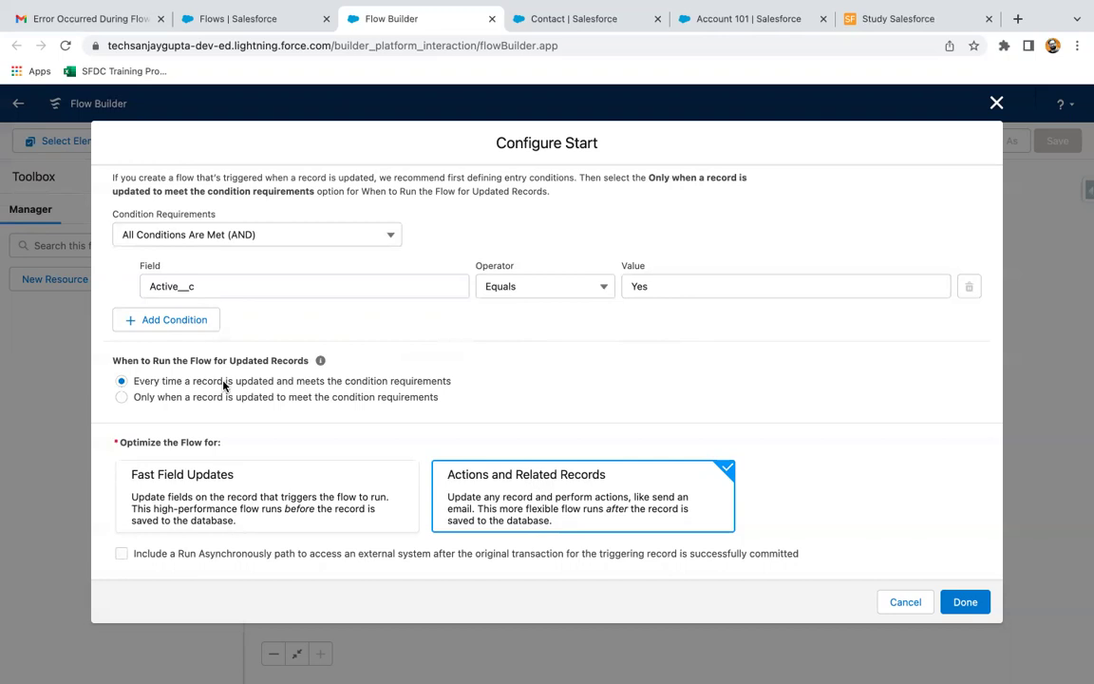
click(122, 398)
mouse_move(321, 363)
Change the trigger from 'A record is created or updated' to 'A record is deleted'
scroll(517, 394, up, 3)
scroll(518, 393, up, 1)
click(117, 342)
scroll(276, 399, down, 3)
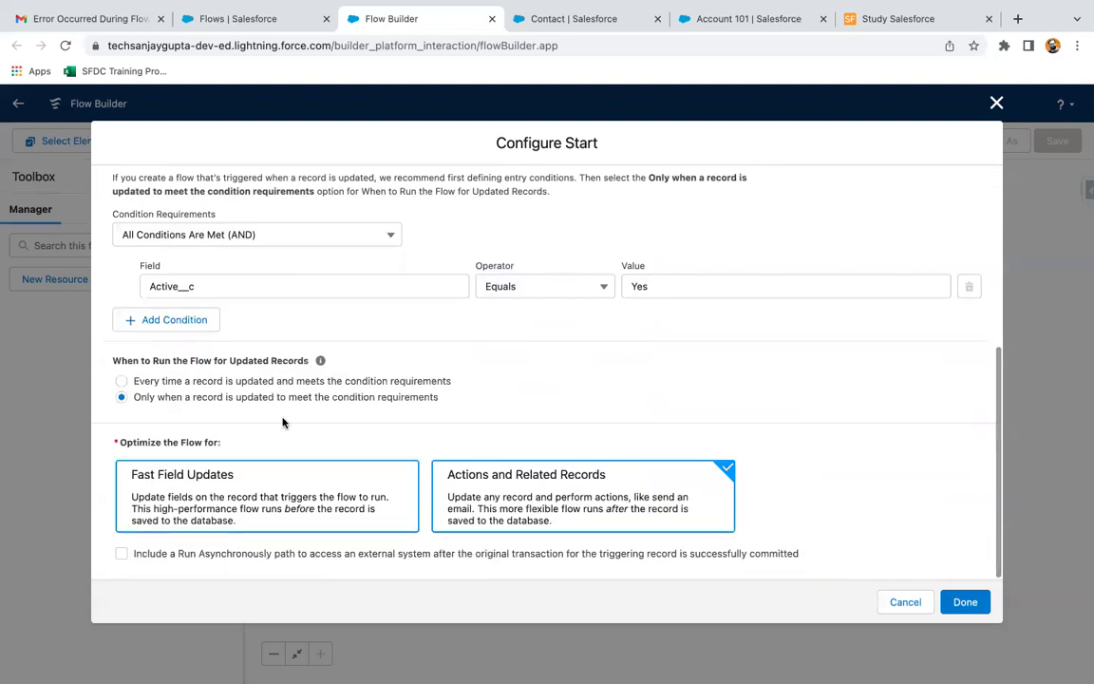
scroll(256, 485, up, 5)
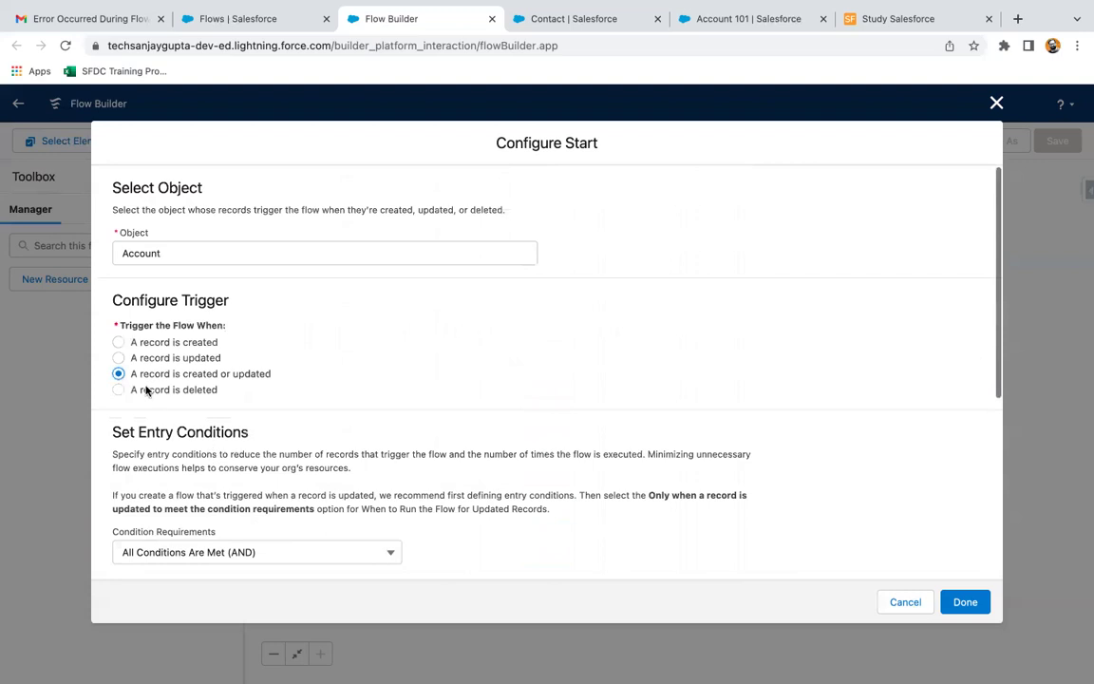
click(117, 390)
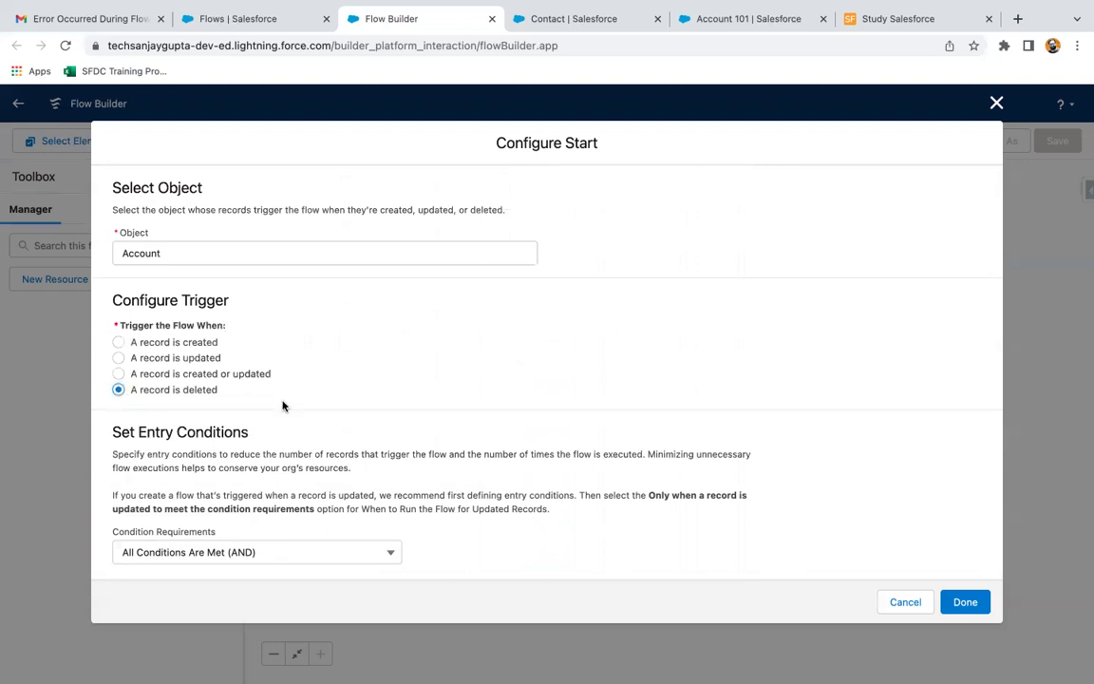
scroll(282, 404, down, 4)
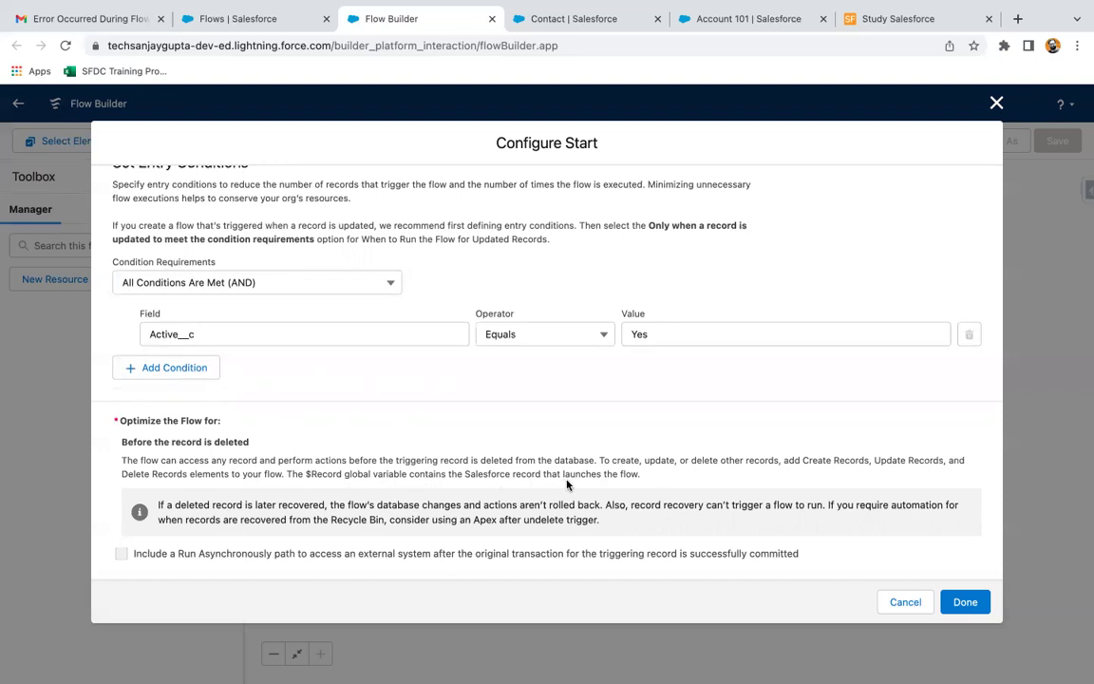
double_click(323, 473)
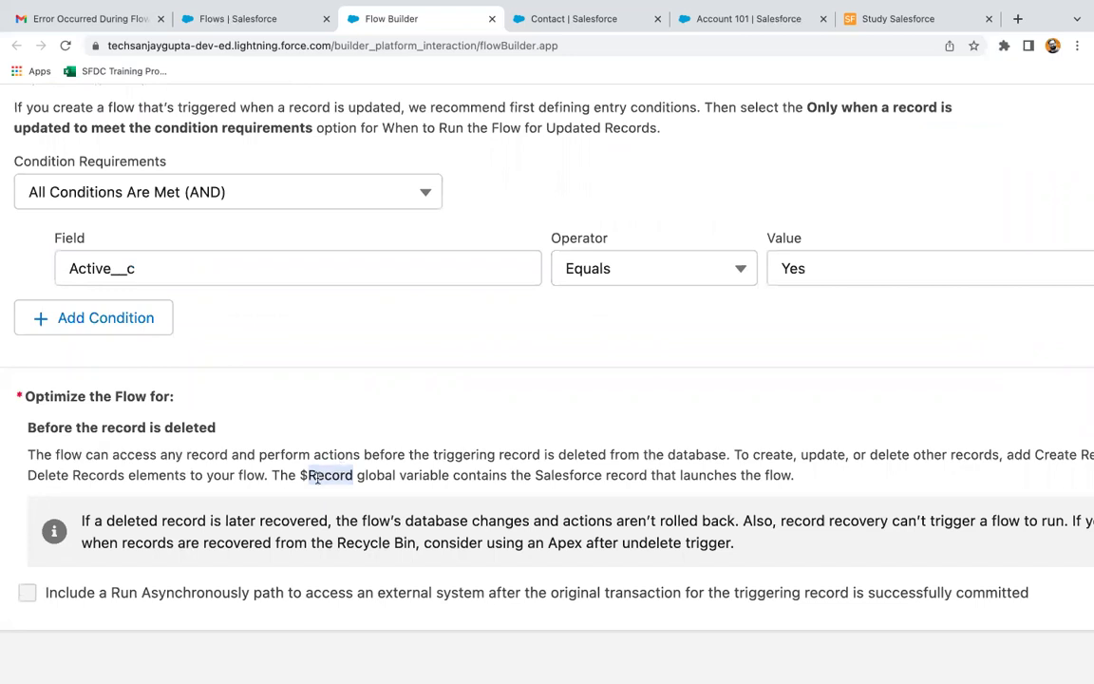
click(439, 489)
scroll(439, 489, down, 2)
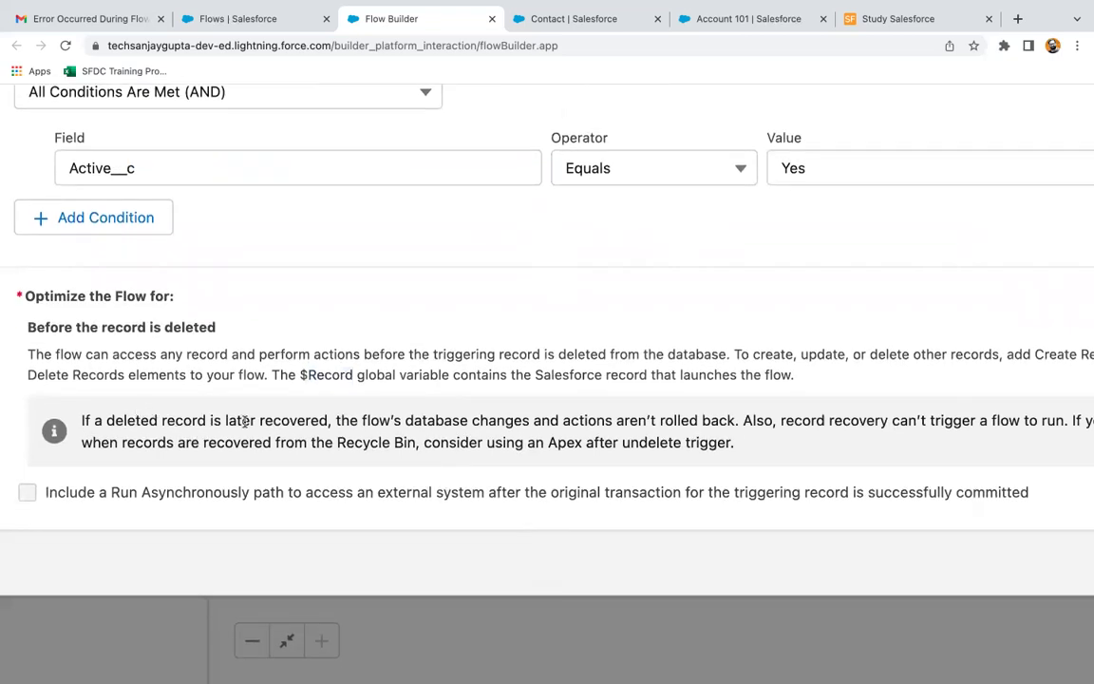
scroll(376, 437, right, 3)
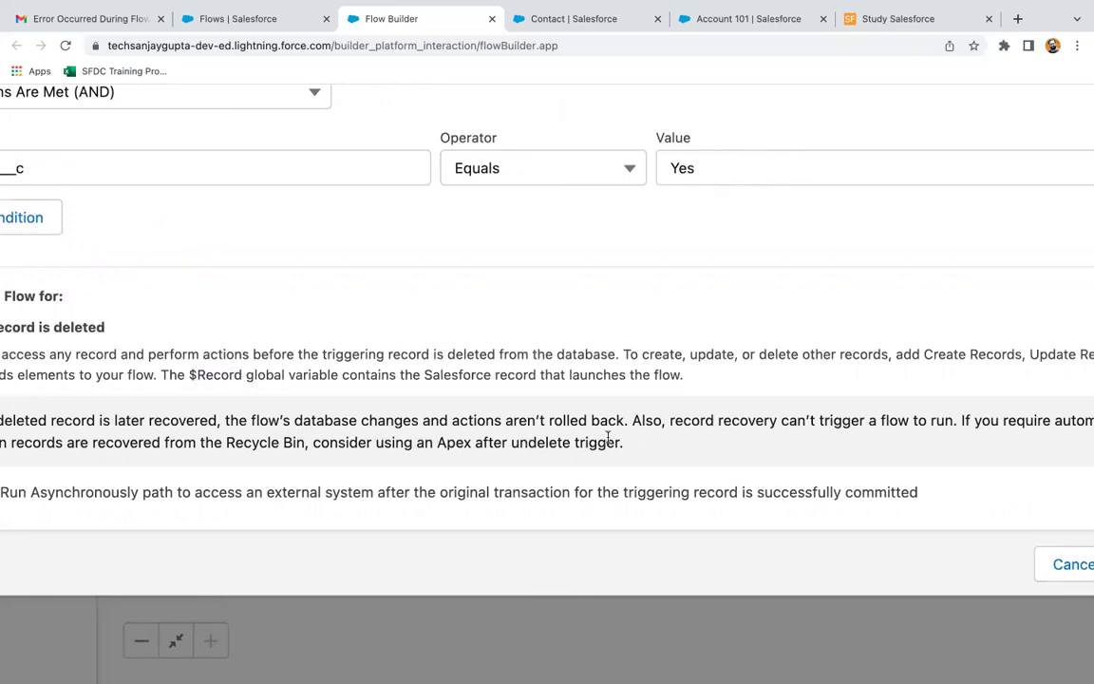
scroll(608, 439, right, 4)
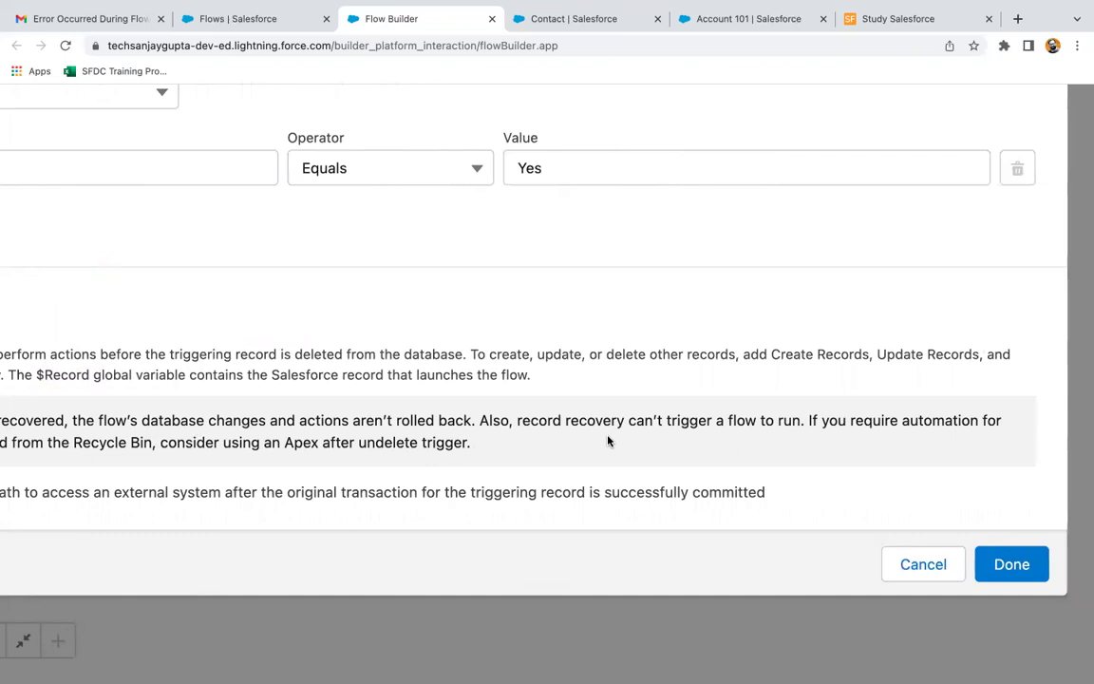
scroll(609, 441, left, 6)
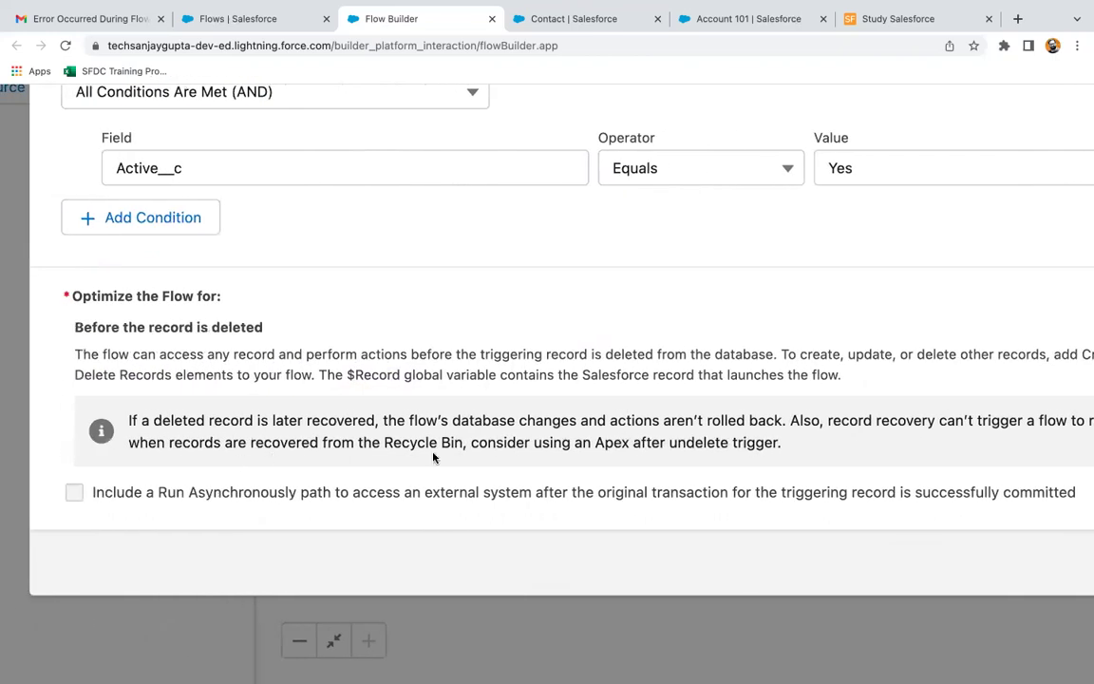
scroll(471, 460, right, 3)
scroll(471, 461, right, 1)
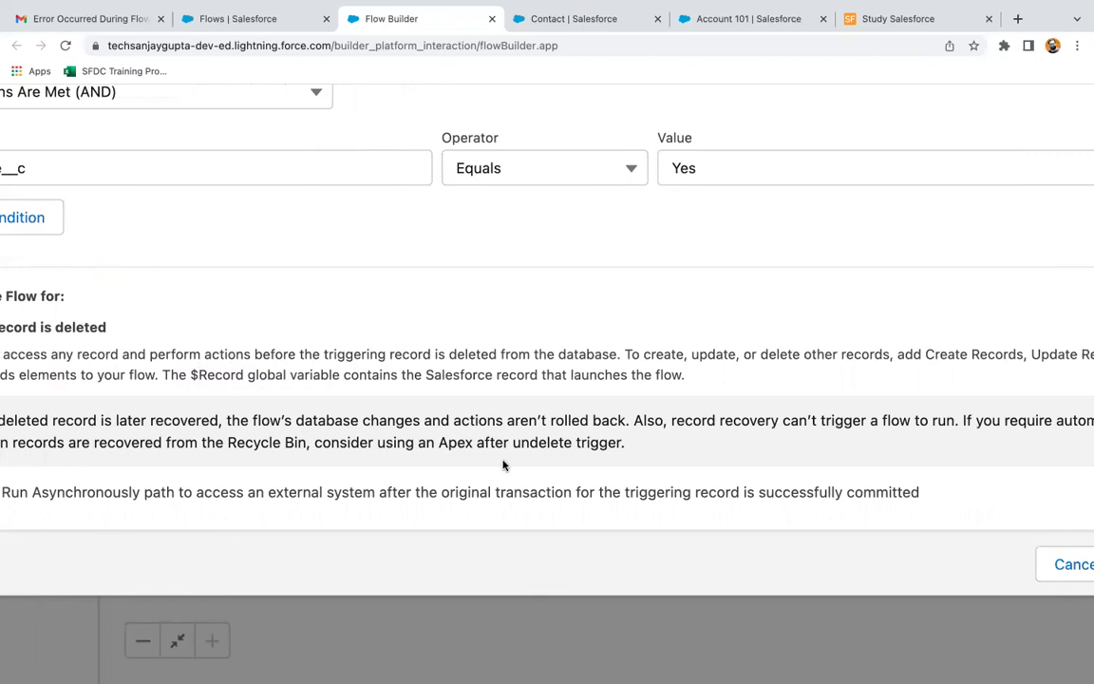
ctrl+scroll(503, 465, down, 5)
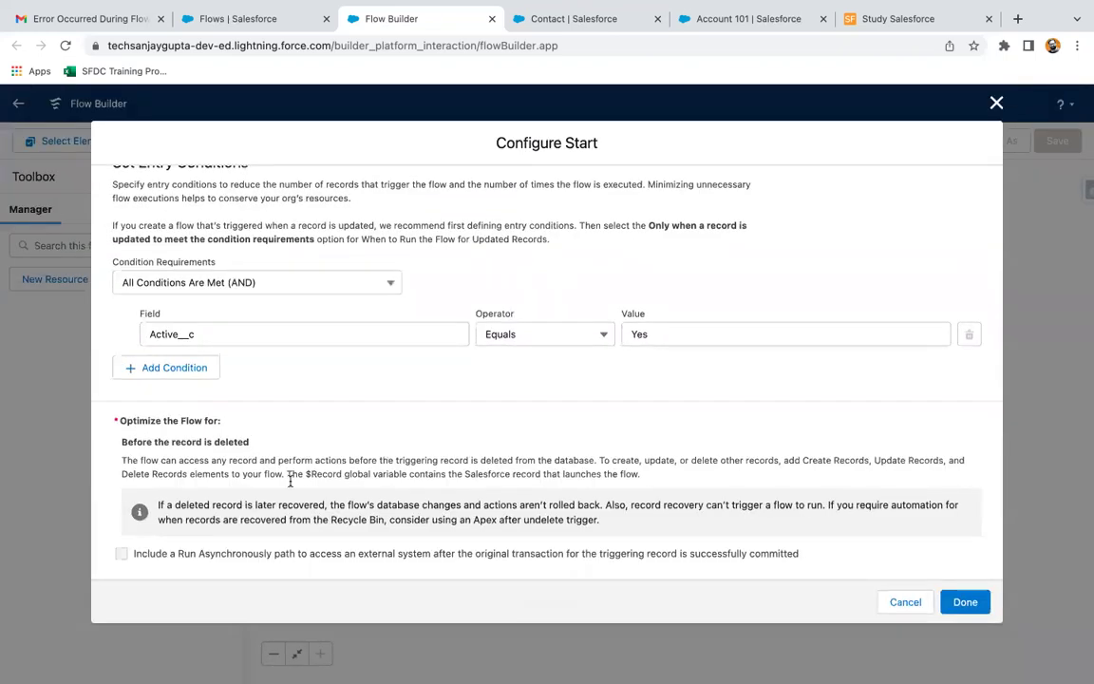
scroll(269, 497, up, 5)
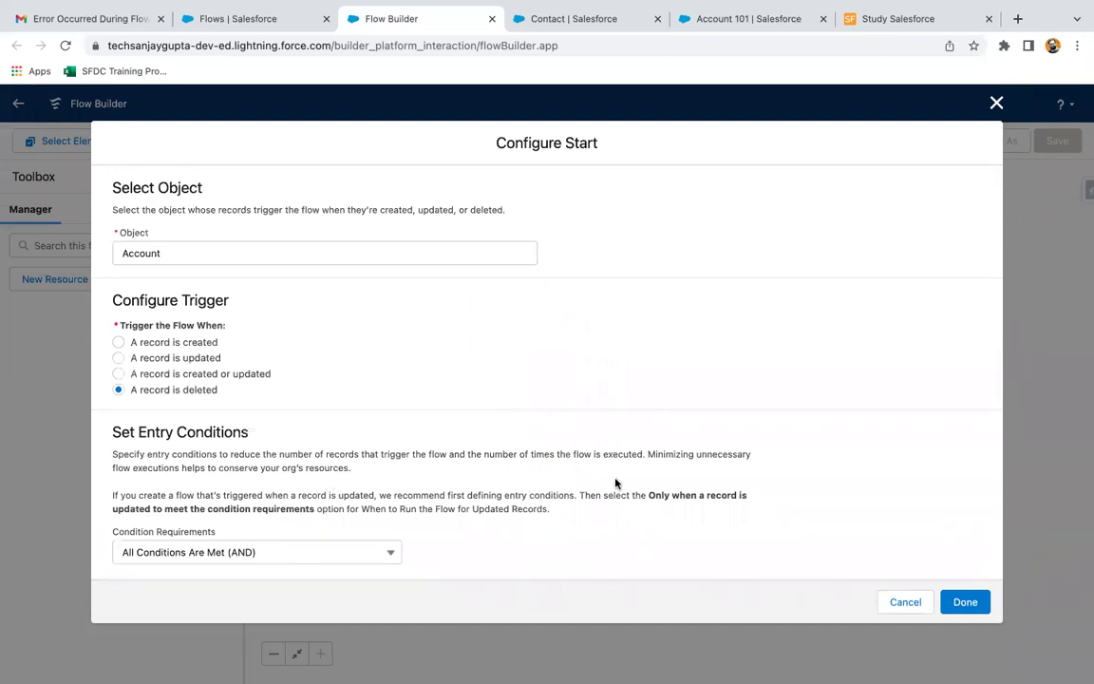
Apply the Configure Start settings, then open and dismiss the New Resource window without creating anything
click(965, 602)
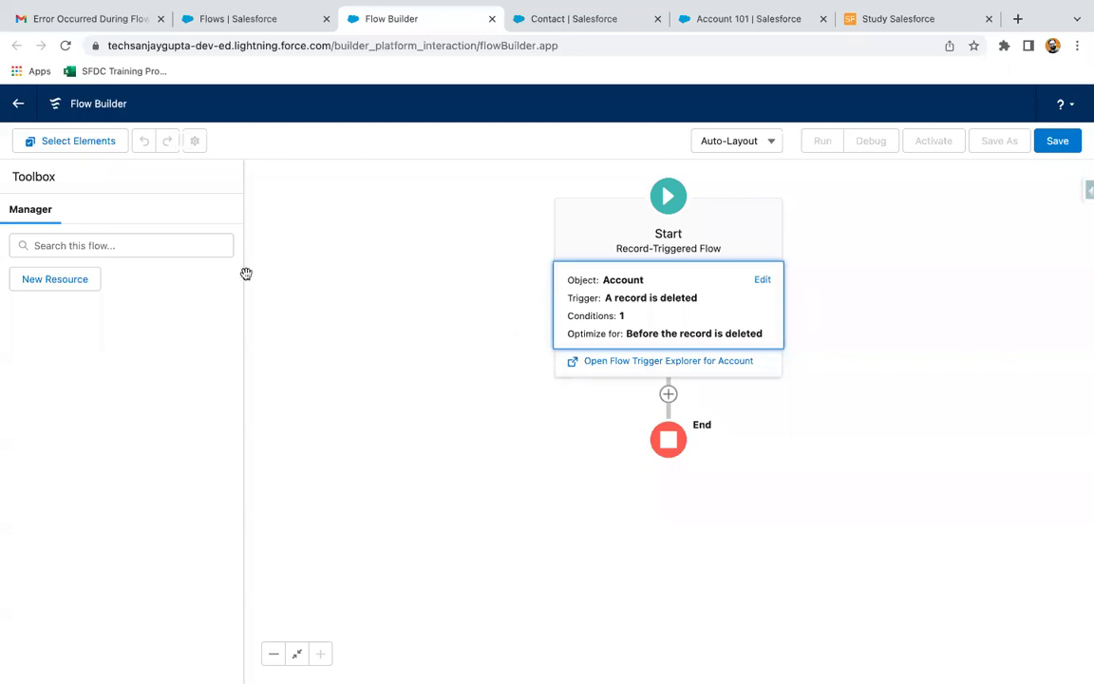
click(42, 281)
click(286, 324)
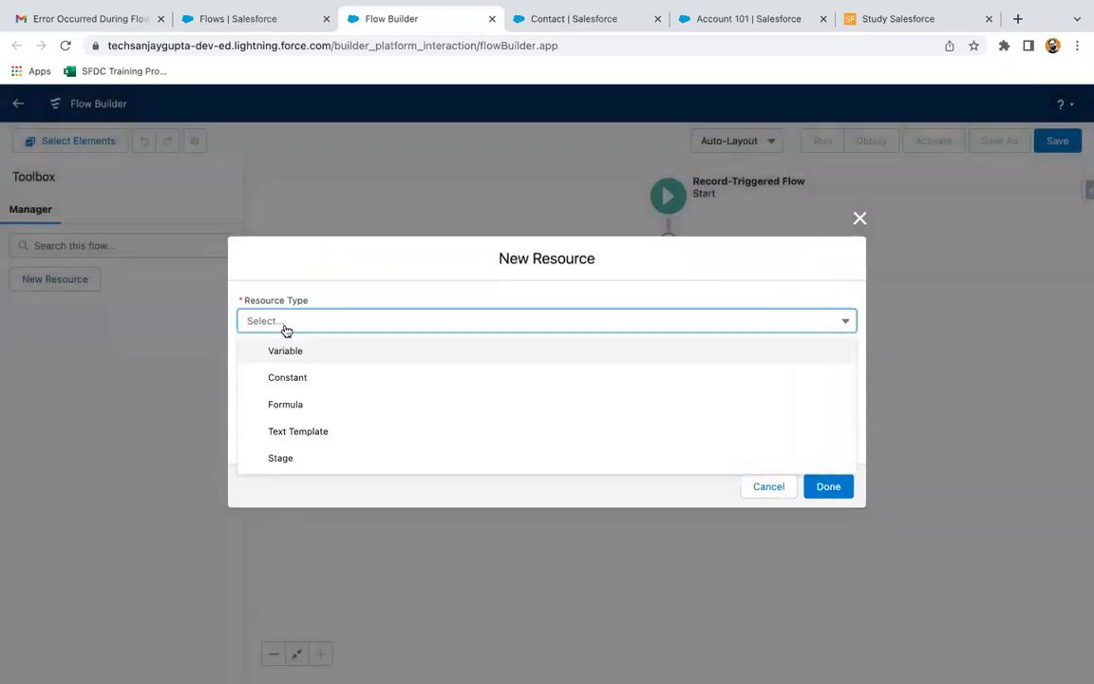
click(860, 219)
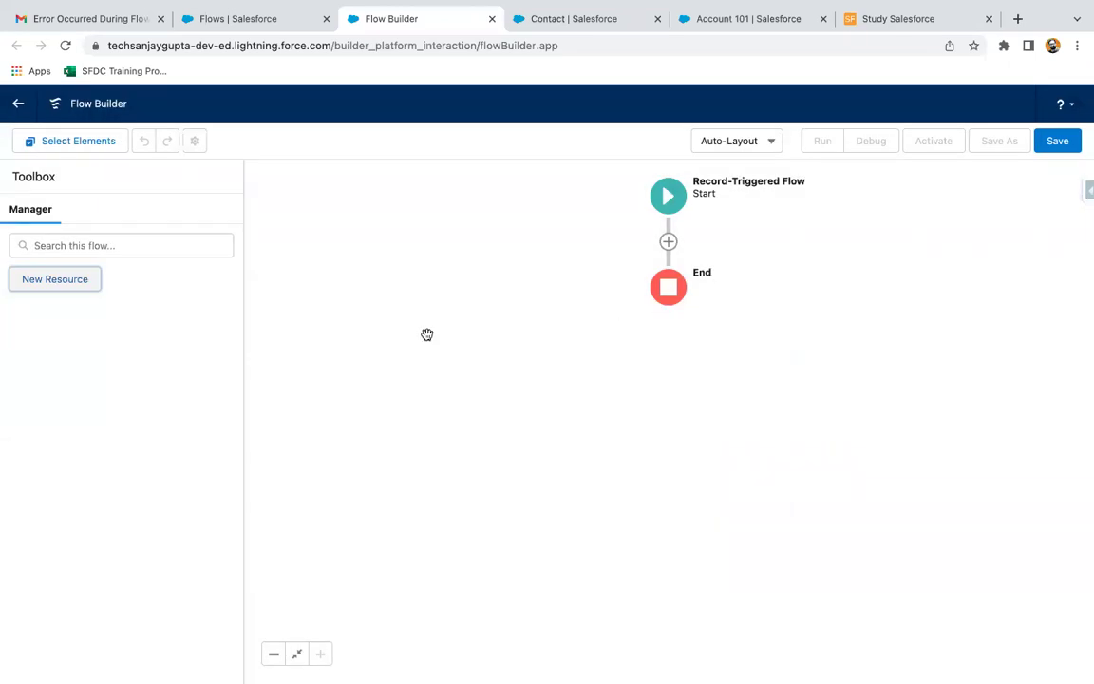
Browse the elements that can follow Start, then close the list, leaving Start linked to End
click(668, 242)
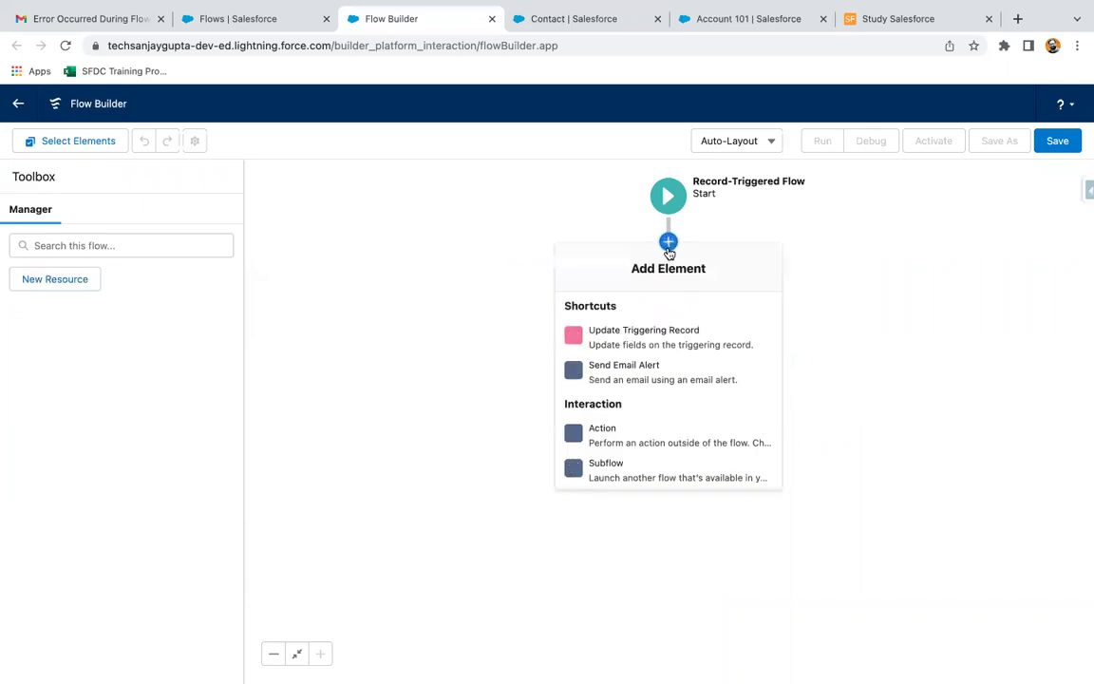
scroll(638, 387, down, 2)
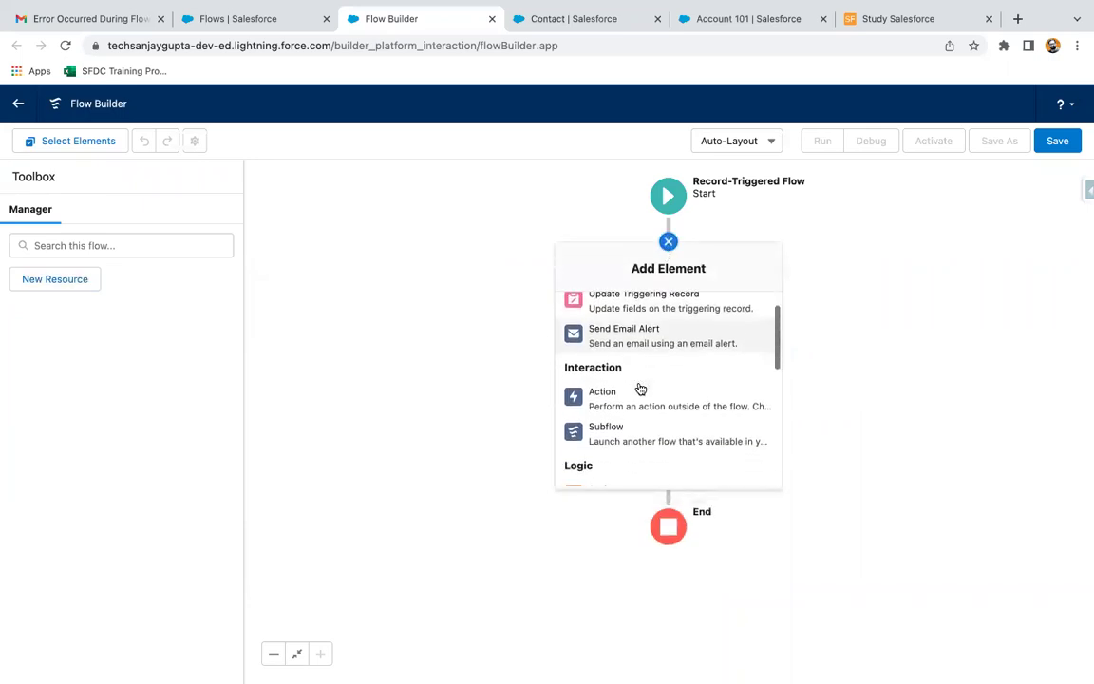
scroll(641, 389, down, 5)
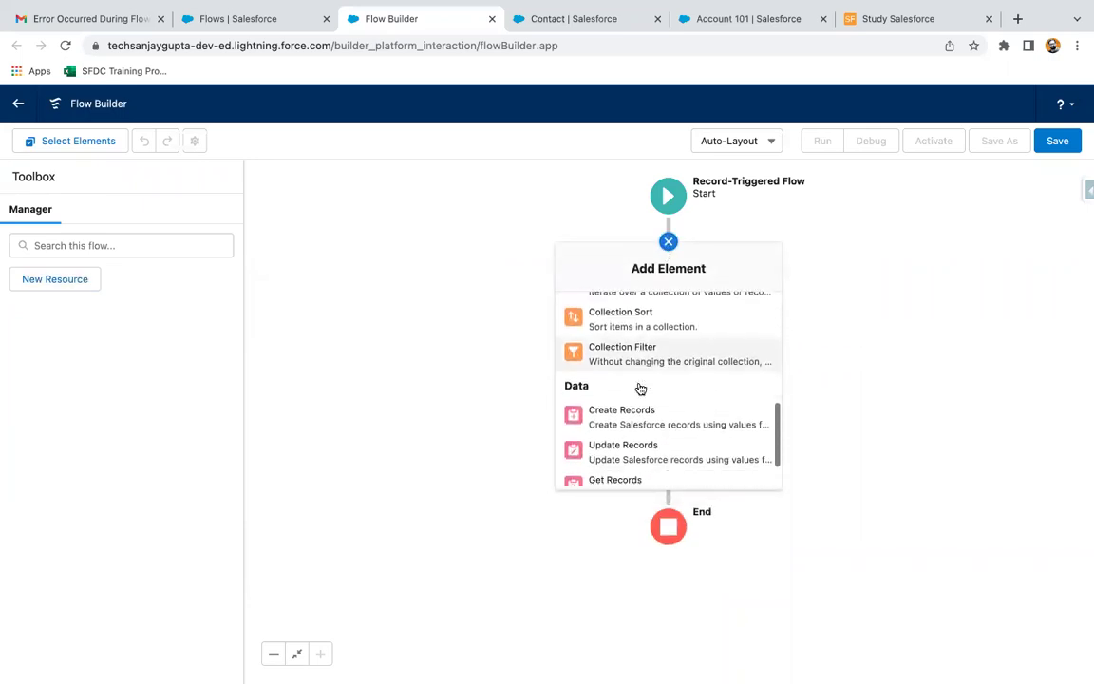
click(816, 356)
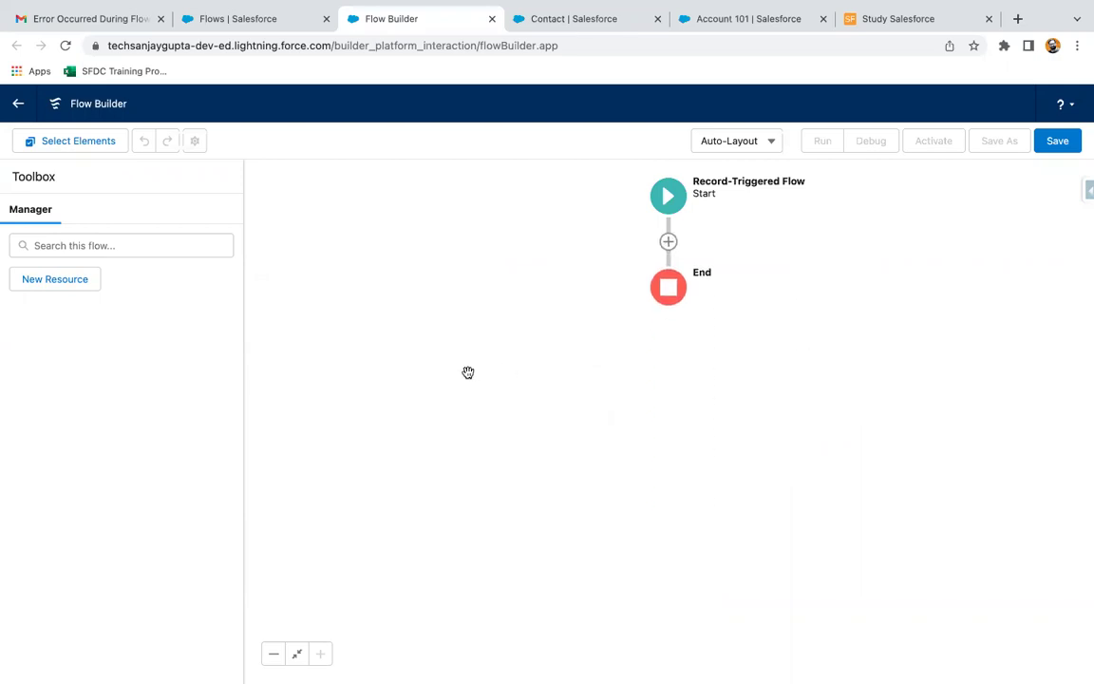
click(762, 147)
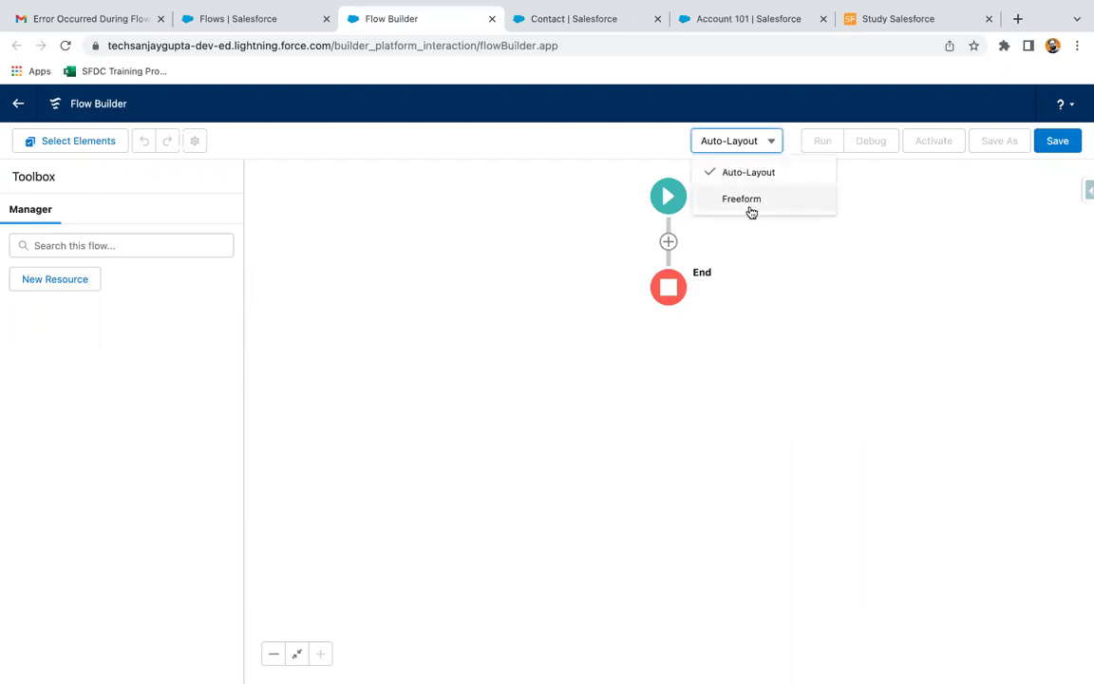
click(544, 197)
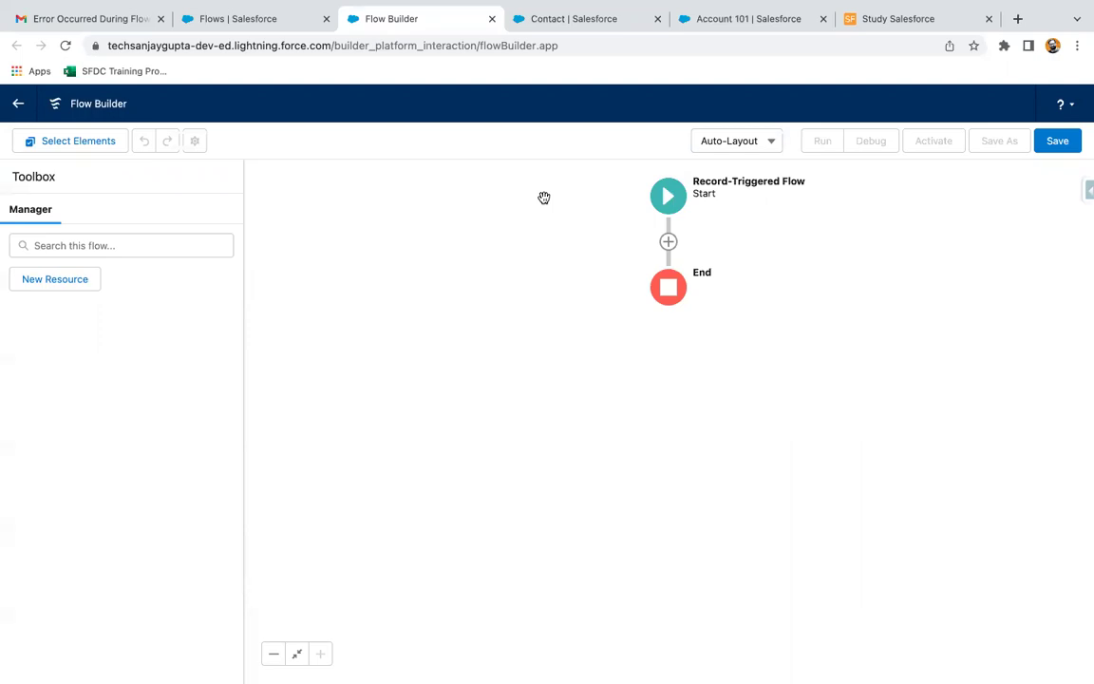
click(667, 196)
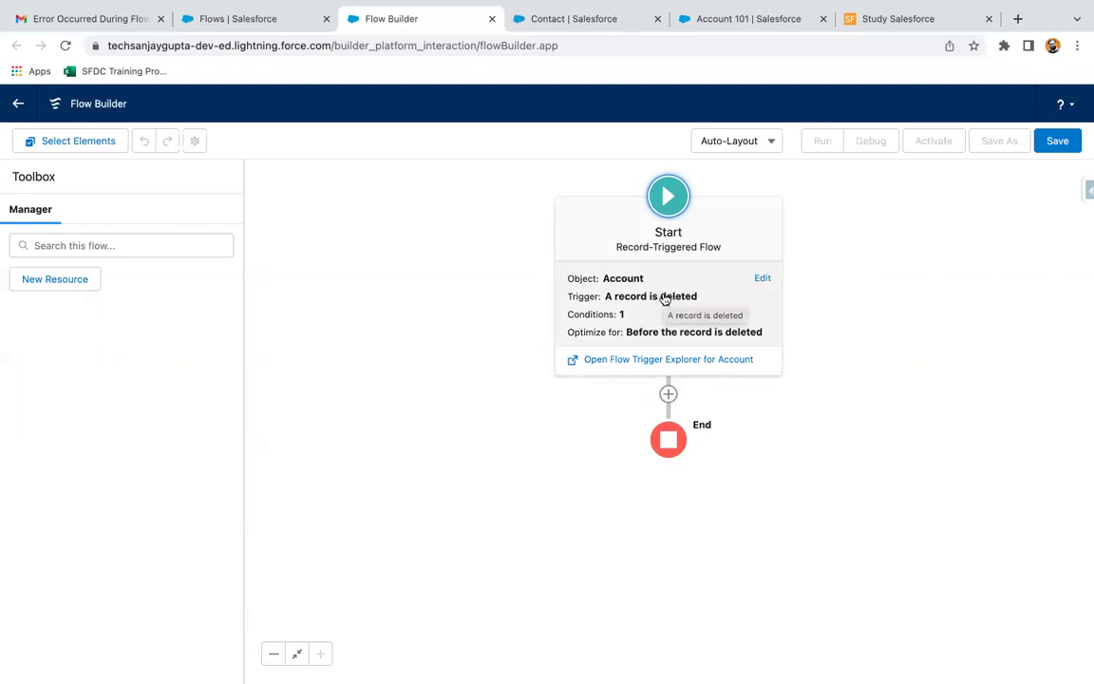
click(833, 311)
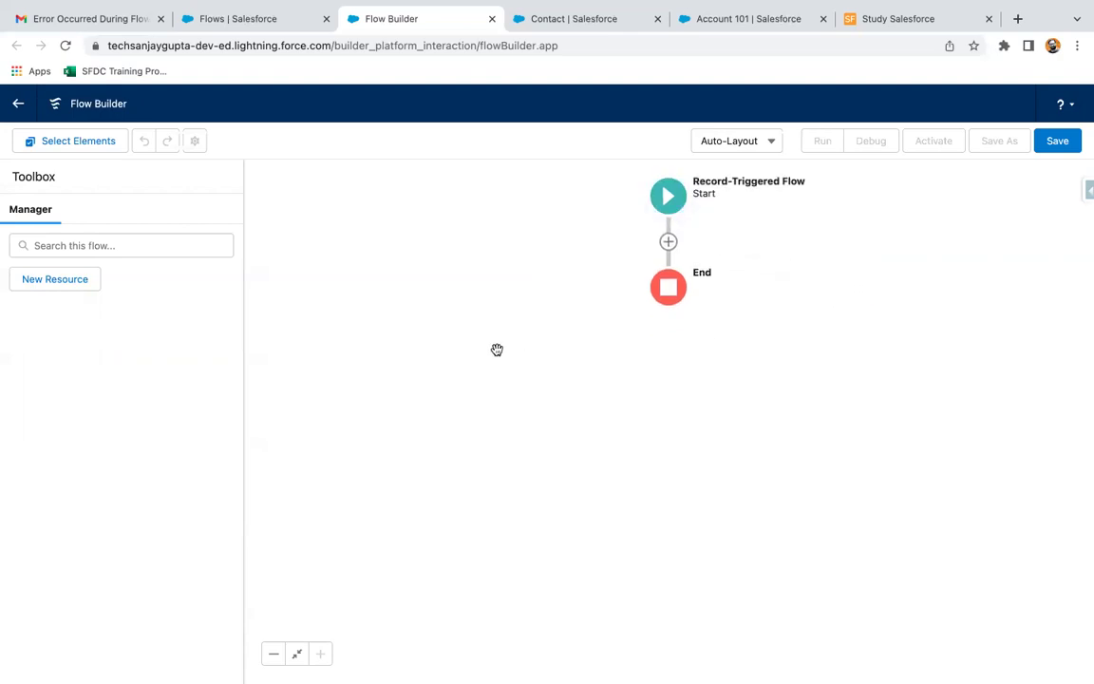